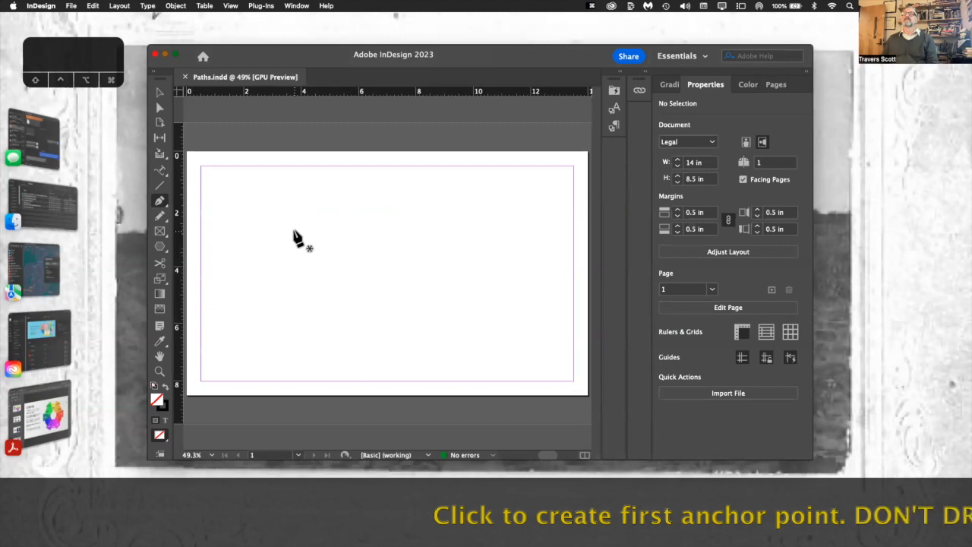
Draw three roughly horizontal Pen tool paths, one below another, about 3.98, 3.85 and 3.6 in long, closing each on its first anchor point
{"action": "left_click", "coordinate": [295, 231]}
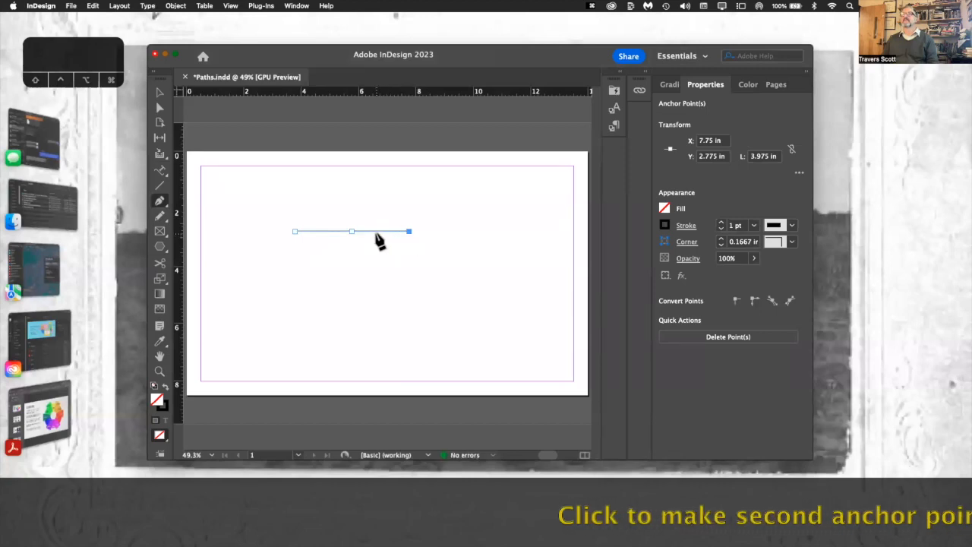
{"action": "left_click", "coordinate": [295, 231]}
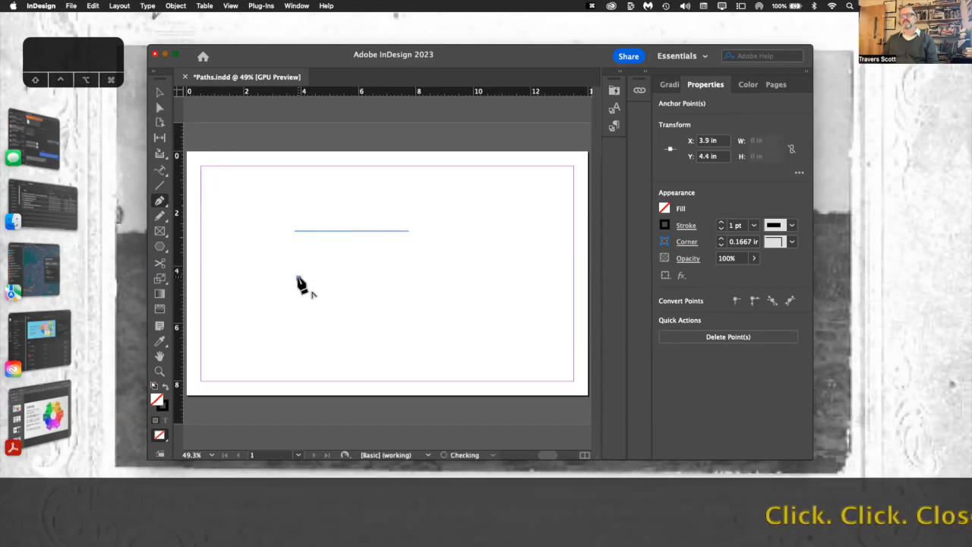
{"action": "left_click", "coordinate": [408, 277]}
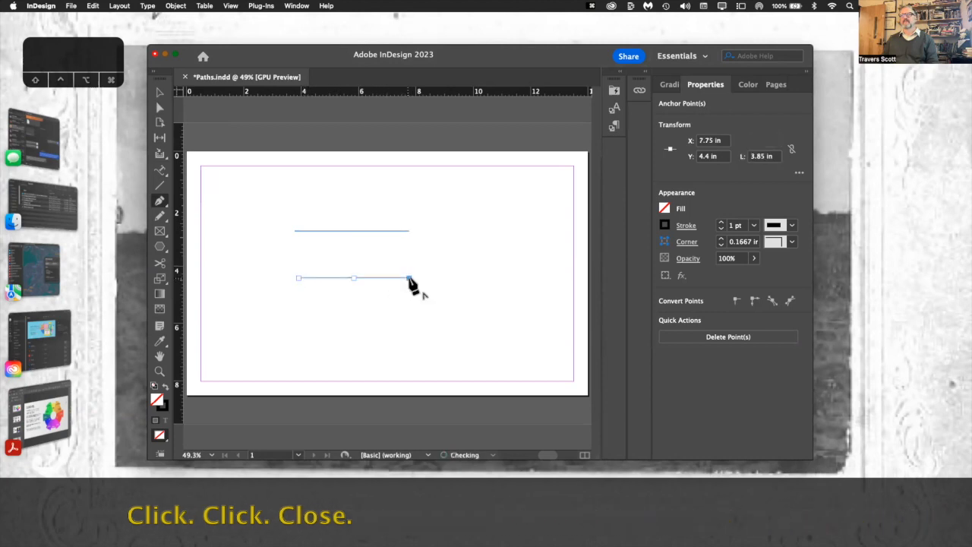
{"action": "left_click", "coordinate": [298, 277]}
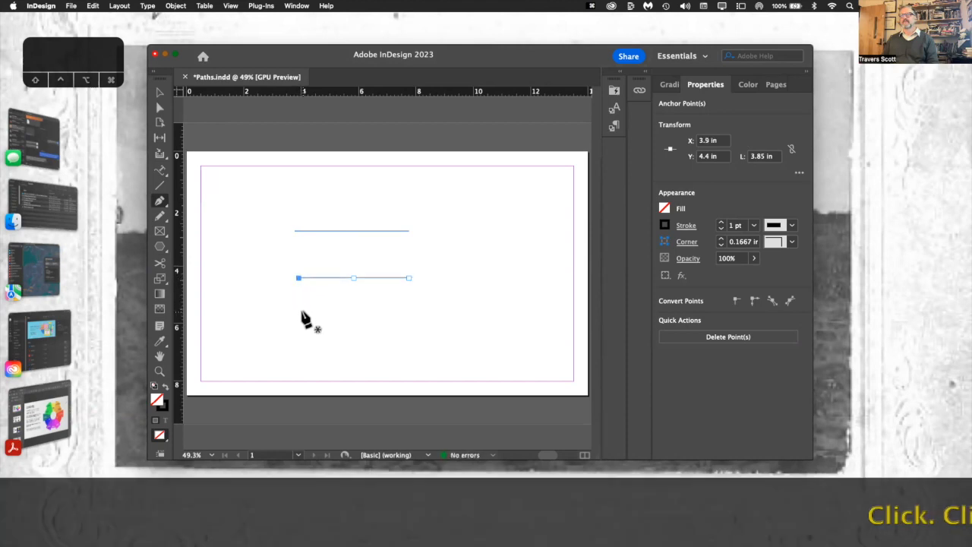
{"action": "left_click", "coordinate": [301, 312]}
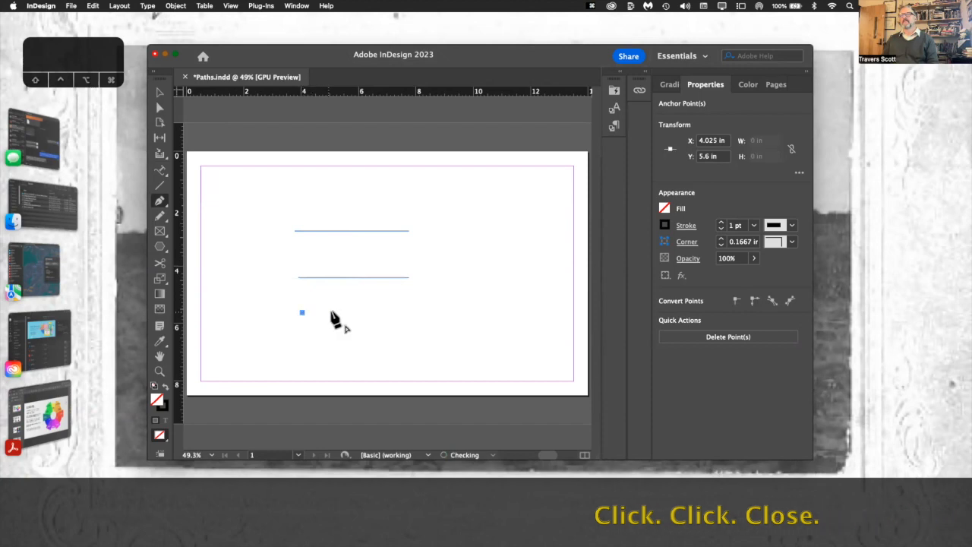
{"action": "left_click", "coordinate": [405, 313]}
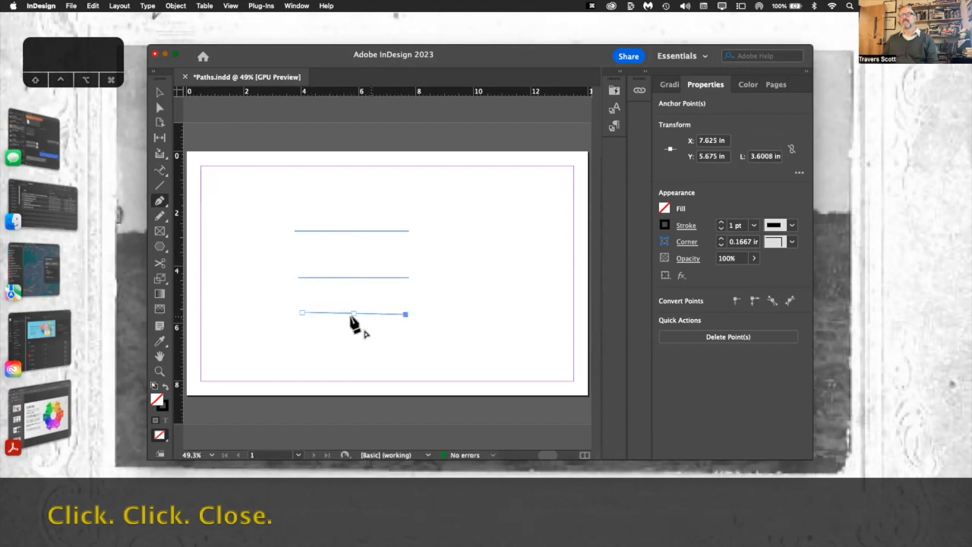
{"action": "left_click", "coordinate": [302, 313]}
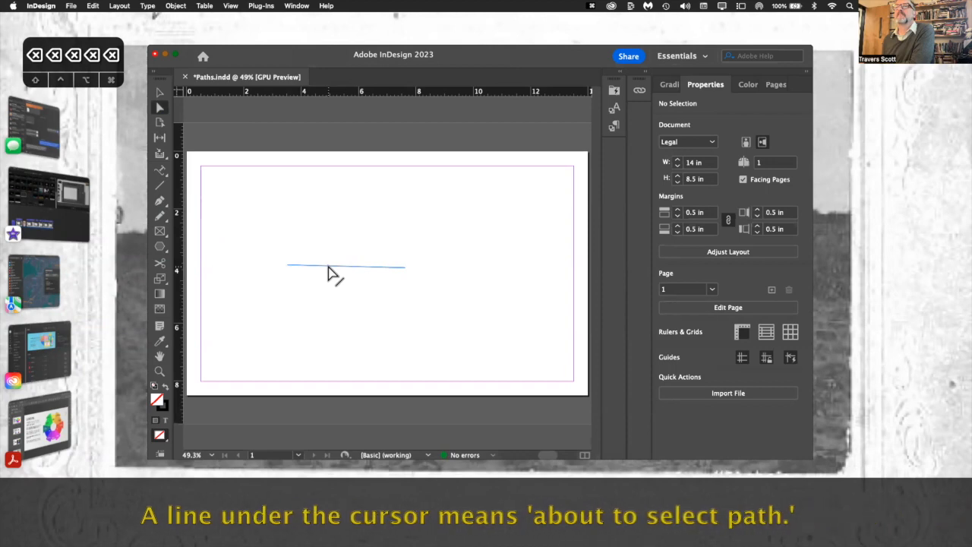
Direct-select the line's segment, its left end anchor point and its center point in turn, and deselect the path
{"action": "left_click", "coordinate": [327, 273]}
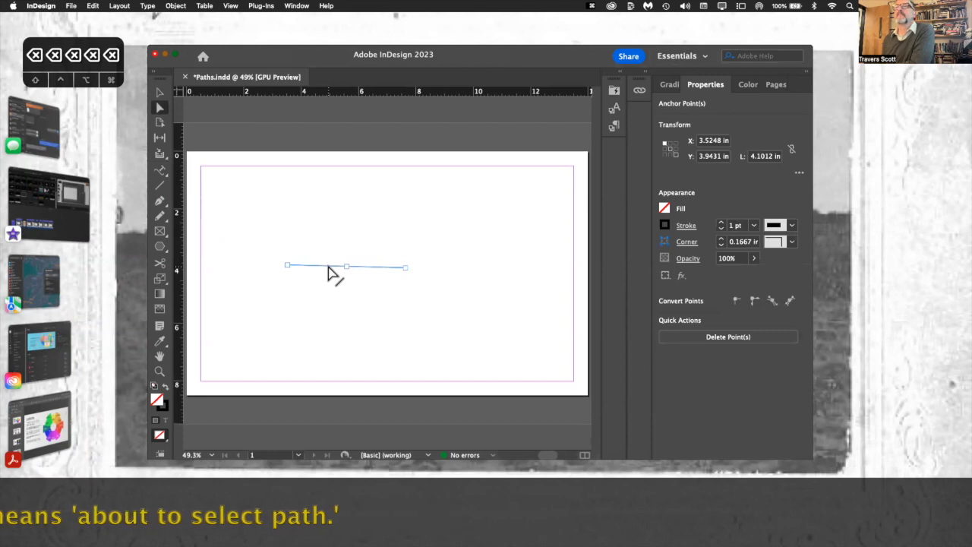
{"action": "left_click", "coordinate": [324, 322]}
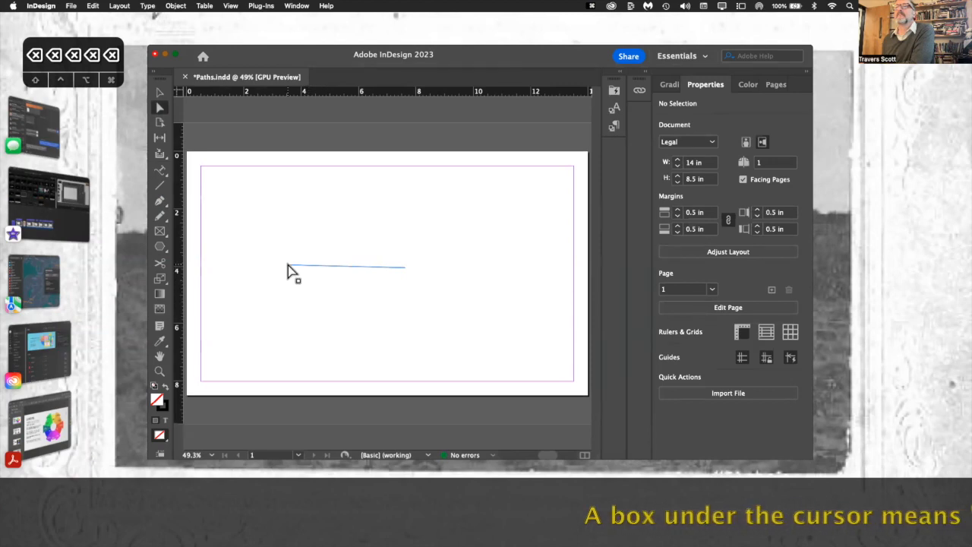
{"action": "left_click", "coordinate": [287, 266]}
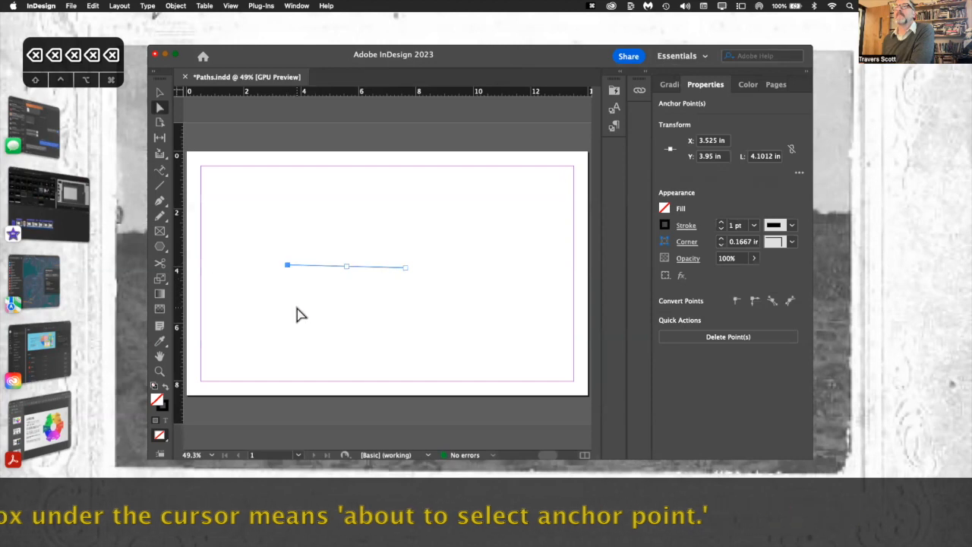
{"action": "left_click", "coordinate": [346, 266]}
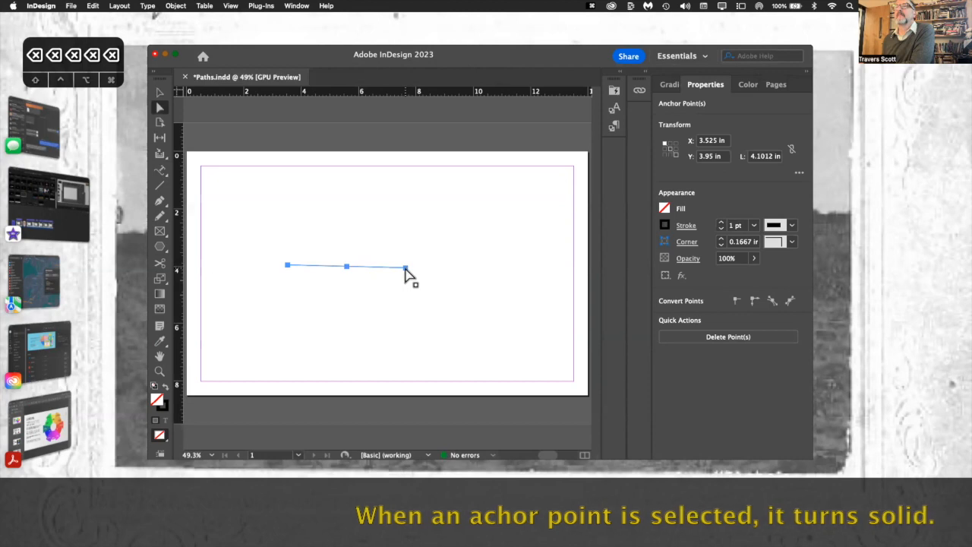
{"action": "left_click", "coordinate": [340, 301]}
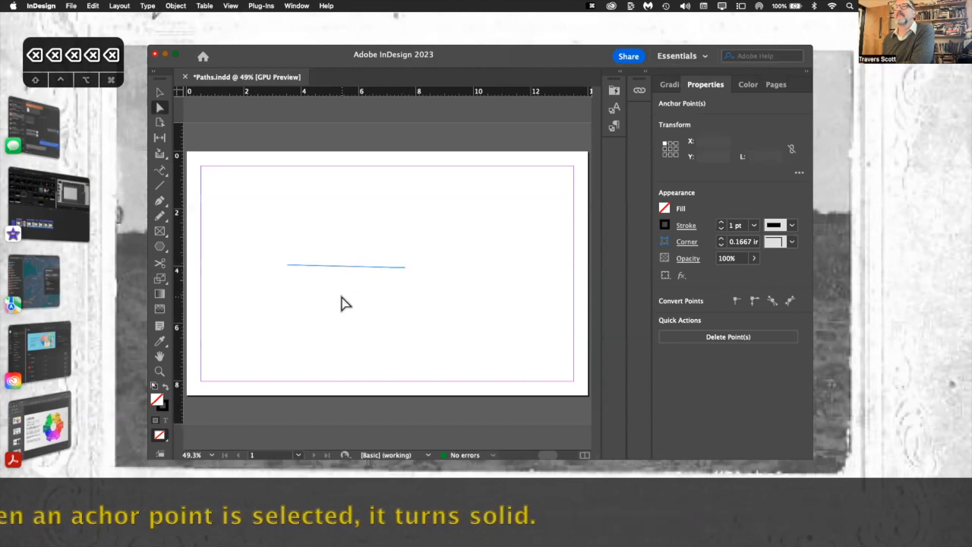
Select the line's left and right end anchor points individually, and try moving the right end point upward
{"action": "left_click", "coordinate": [289, 268]}
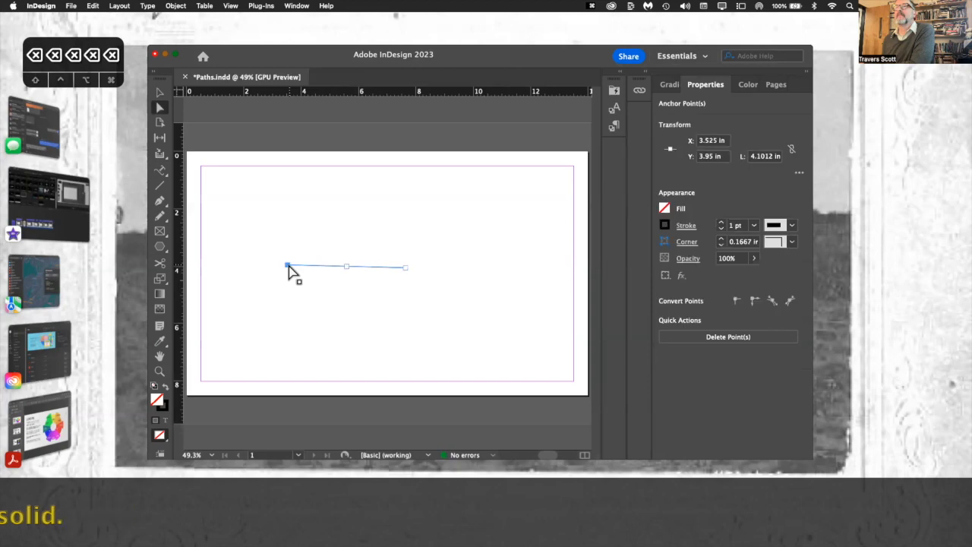
{"action": "left_click", "coordinate": [324, 296]}
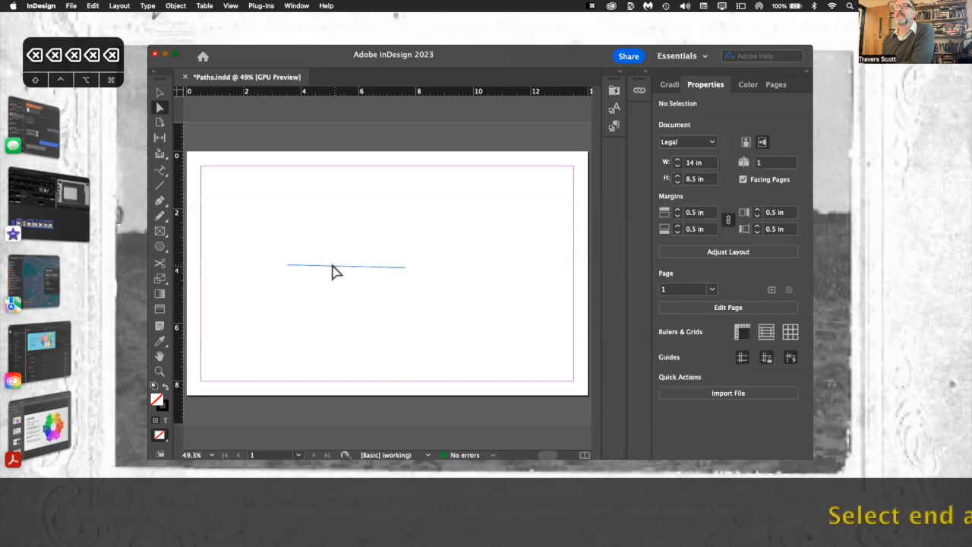
{"action": "left_click", "coordinate": [403, 268]}
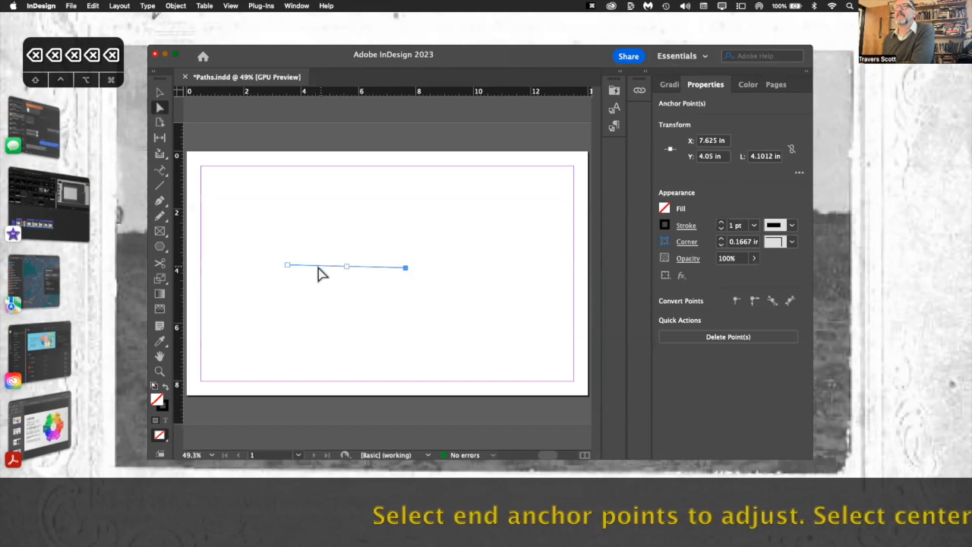
{"action": "left_click", "coordinate": [287, 266]}
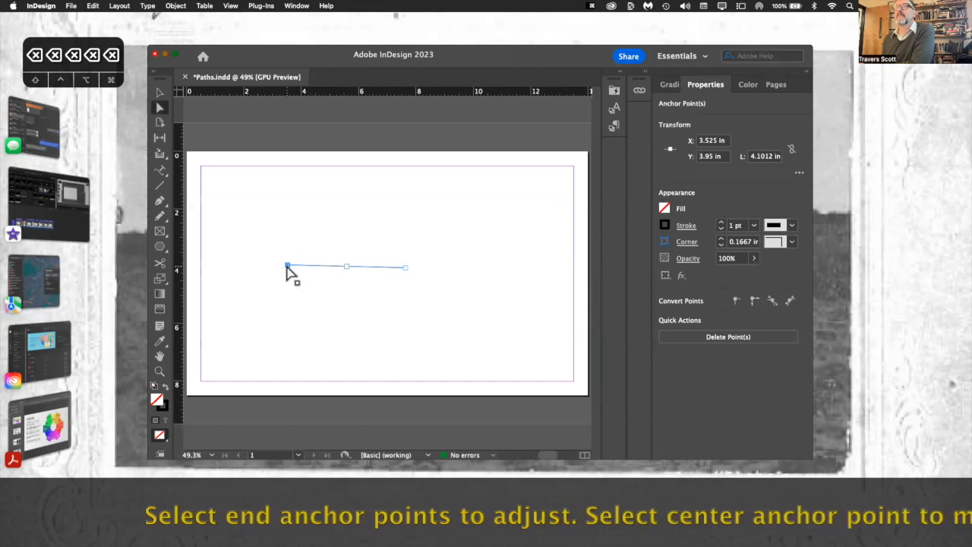
{"action": "left_click", "coordinate": [406, 270]}
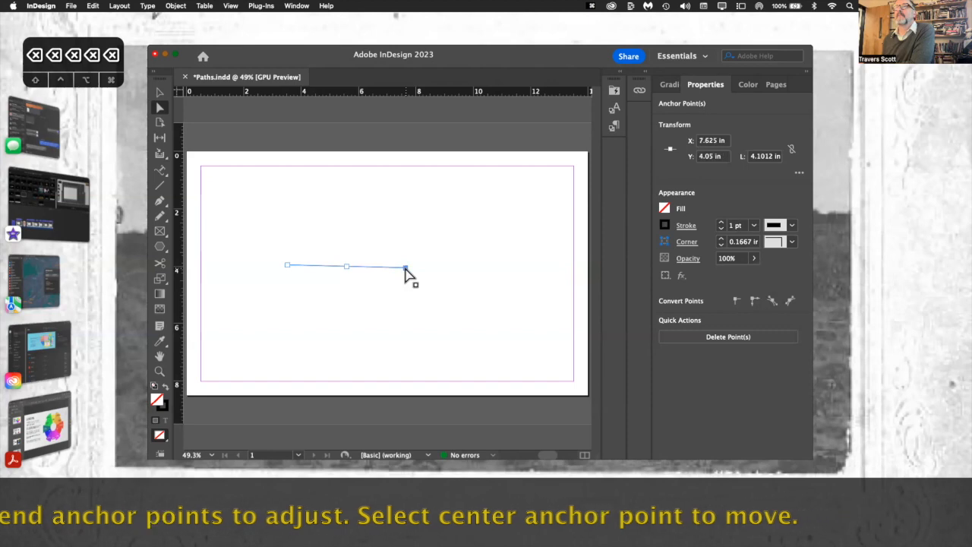
{"action": "left_click_drag", "start_coordinate": [405, 268], "coordinate": [397, 228]}
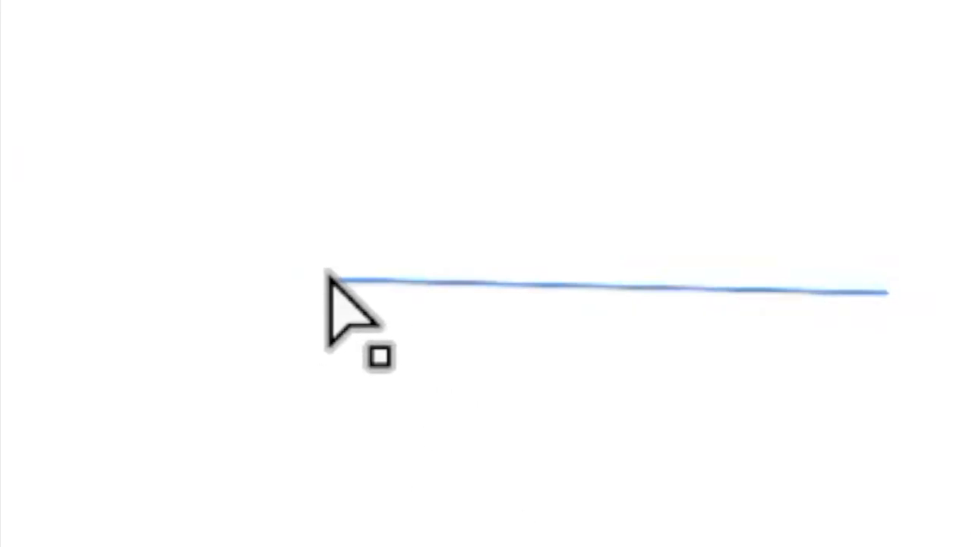
Compare selecting only the line's left end anchor point with selecting the whole path from its center point, and deselect it
{"action": "left_click", "coordinate": [324, 278]}
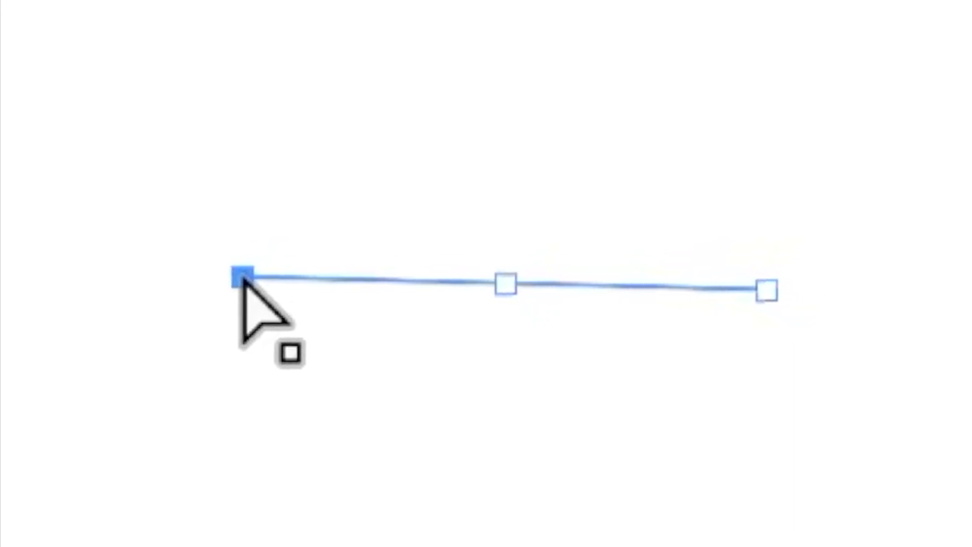
{"action": "left_click", "coordinate": [484, 283]}
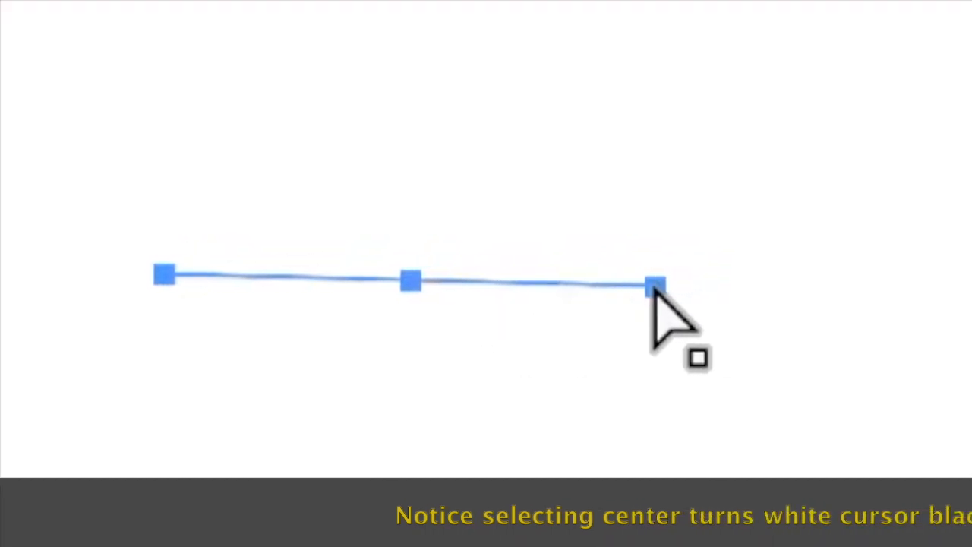
{"action": "left_click", "coordinate": [357, 402]}
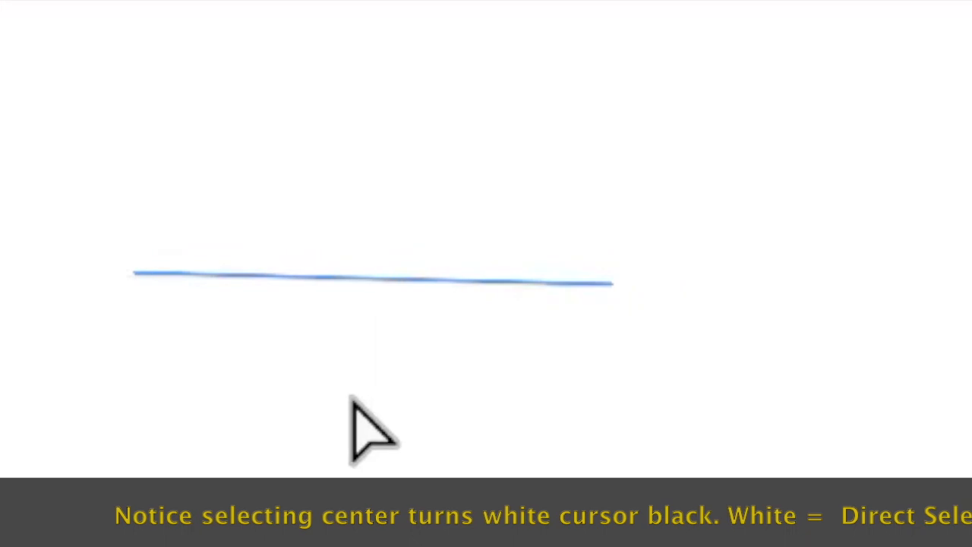
{"action": "left_click", "coordinate": [127, 272]}
{"action": "left_click", "coordinate": [234, 373]}
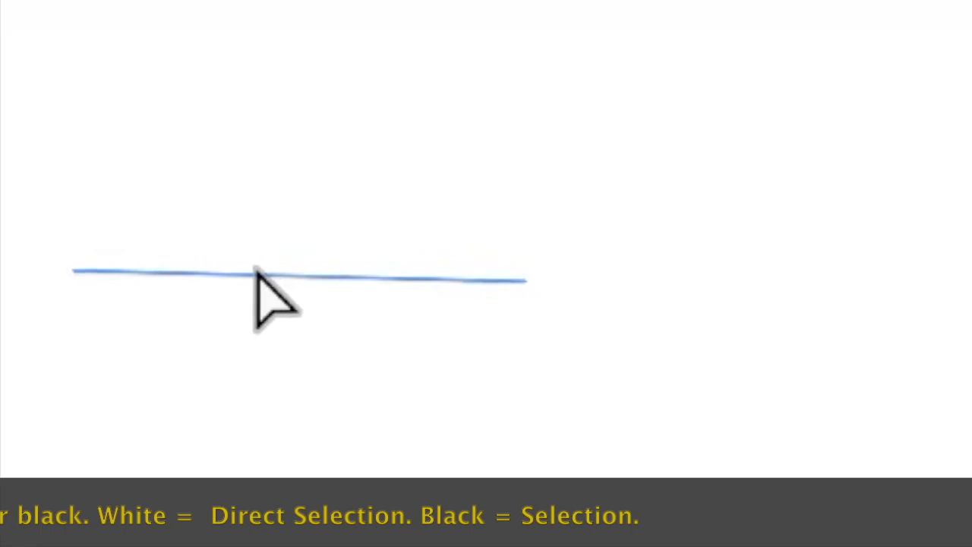
Move the line's end anchor points and center point to make a downward-sloping diagonal about 3.17 in long near X 6.1 in
{"action": "left_click", "coordinate": [510, 279]}
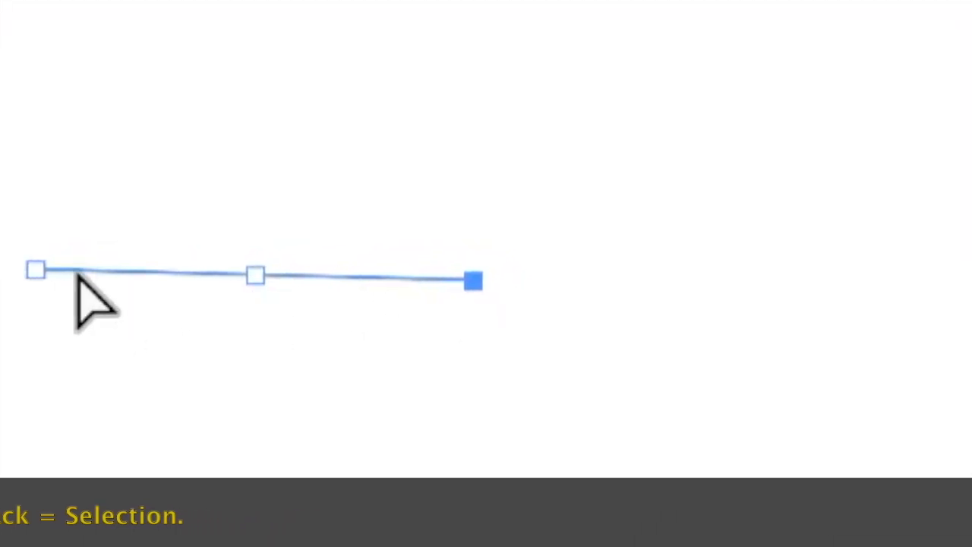
{"action": "left_click", "coordinate": [28, 270]}
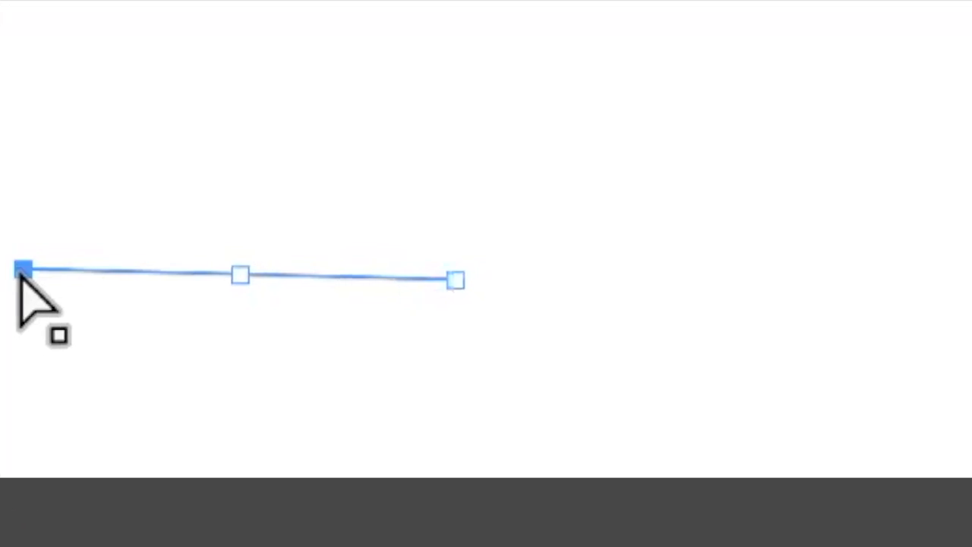
{"action": "left_click", "coordinate": [446, 279]}
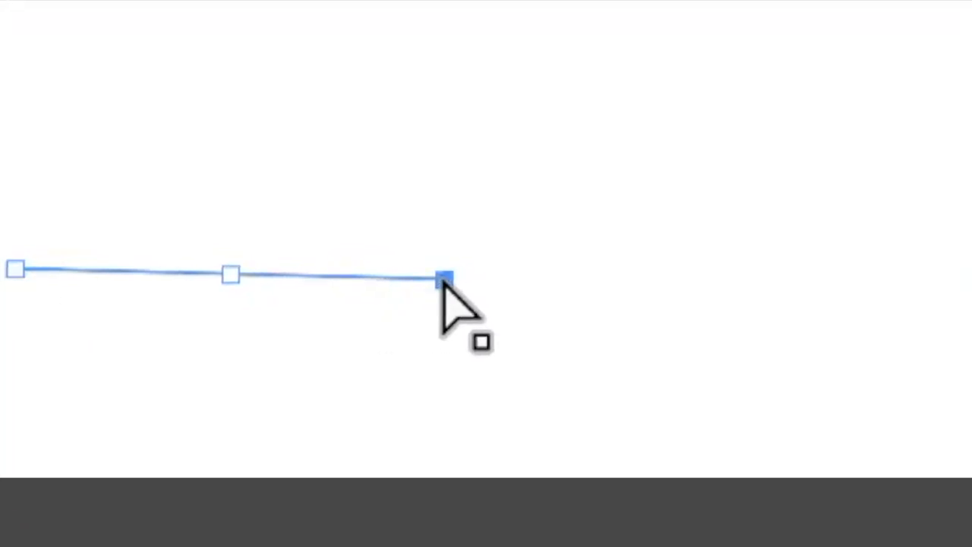
{"action": "left_click_drag", "start_coordinate": [441, 283], "coordinate": [287, 442]}
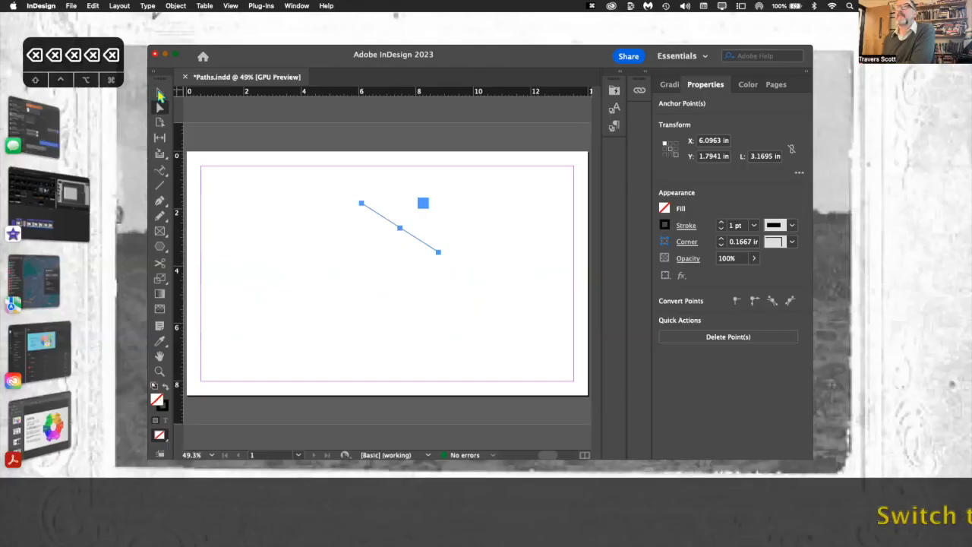
Make the diagonal line wider and taller by stretching its bounding box with the Selection tool
{"action": "left_click", "coordinate": [159, 93]}
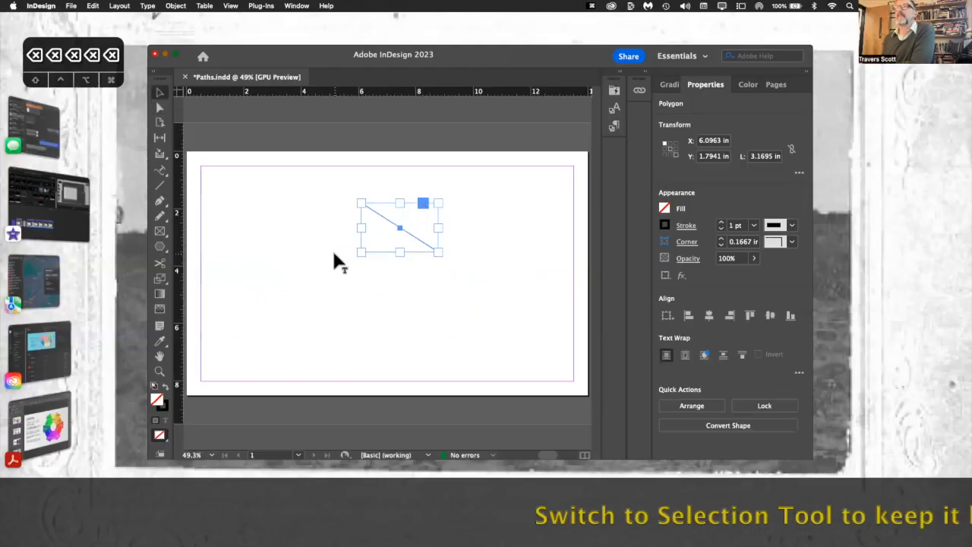
{"action": "left_click_drag", "start_coordinate": [361, 252], "coordinate": [286, 288]}
{"action": "left_click_drag", "start_coordinate": [287, 245], "coordinate": [343, 246]}
{"action": "left_click_drag", "start_coordinate": [390, 285], "coordinate": [391, 345]}
{"action": "left_click_drag", "start_coordinate": [440, 275], "coordinate": [510, 273]}
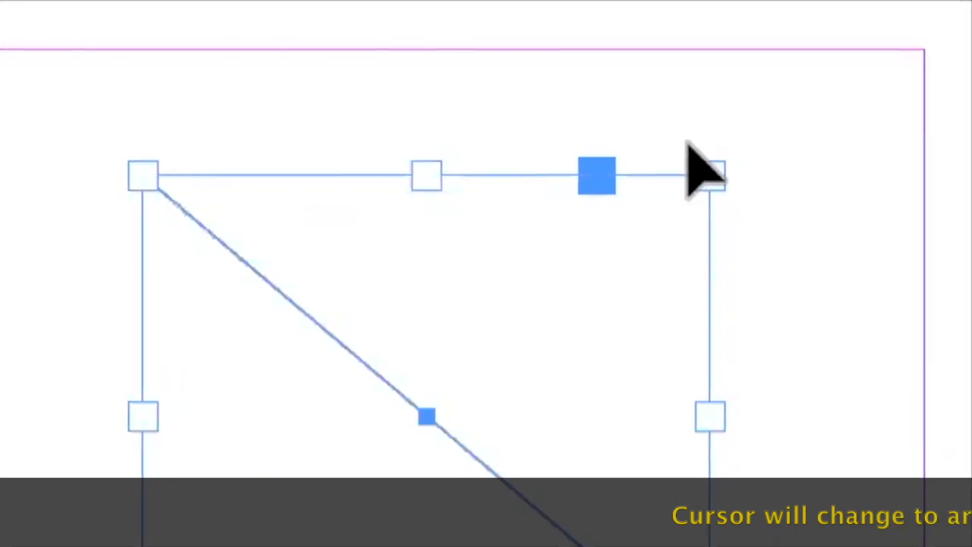
Rotate the diagonal line slightly and resize its bounding box so the line is about 7.31 in long
{"action": "left_click_drag", "start_coordinate": [691, 152], "coordinate": [635, 152]}
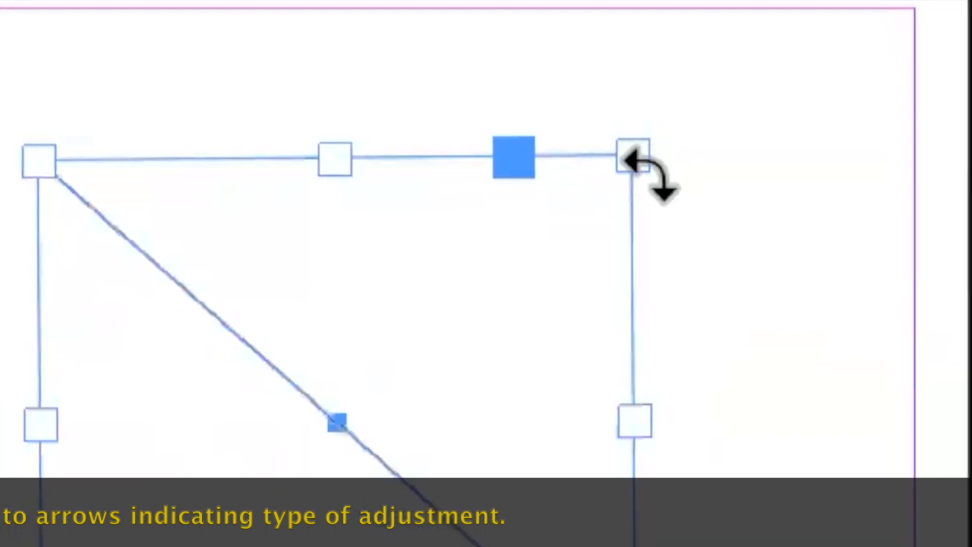
{"action": "mouse_move", "coordinate": [634, 158]}
{"action": "left_mouse_down"}
{"action": "mouse_move", "coordinate": [660, 325]}
{"action": "mouse_move", "coordinate": [665, 222]}
{"action": "mouse_move", "coordinate": [634, 170]}
{"action": "left_mouse_up"}
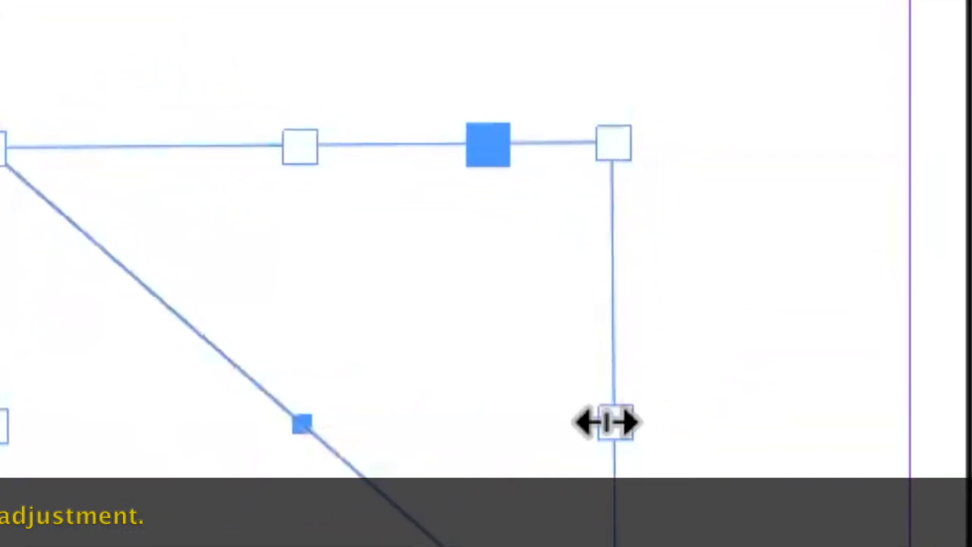
{"action": "left_click_drag", "start_coordinate": [604, 421], "coordinate": [558, 418]}
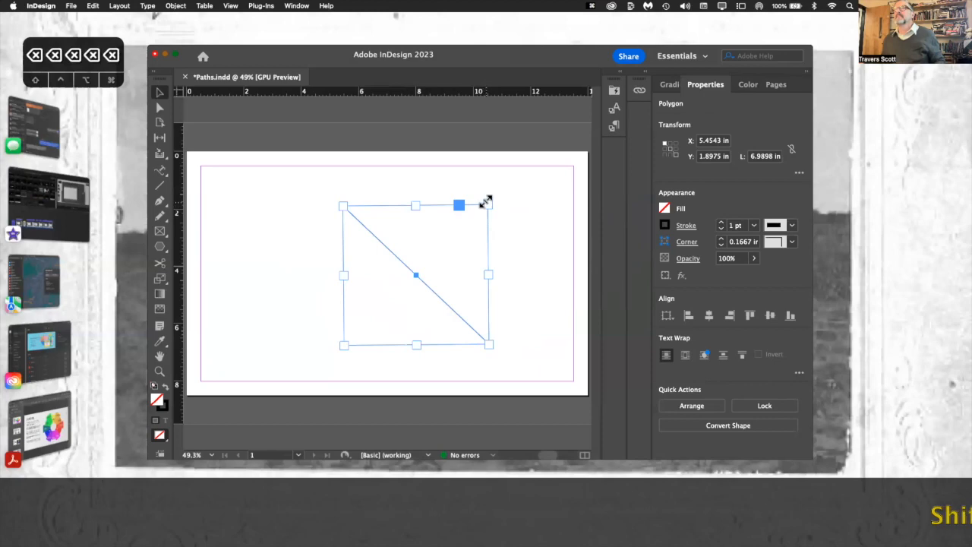
{"action": "left_click_drag", "start_coordinate": [488, 205], "coordinate": [493, 245]}
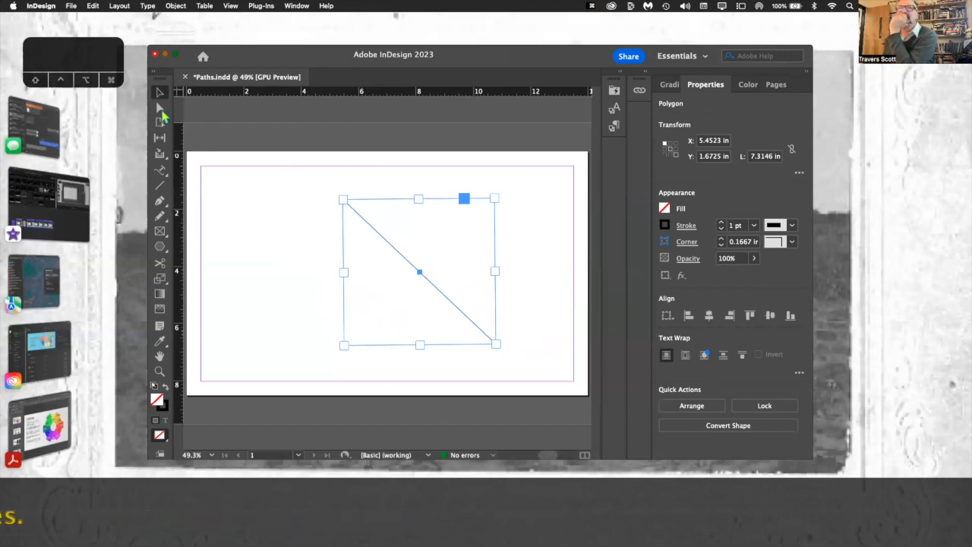
Draw a closed horizontal straight path about 4.48 in long at Y 1.35 in and a closed four-sided shape below it with the Pen tool
{"action": "left_click", "coordinate": [159, 109]}
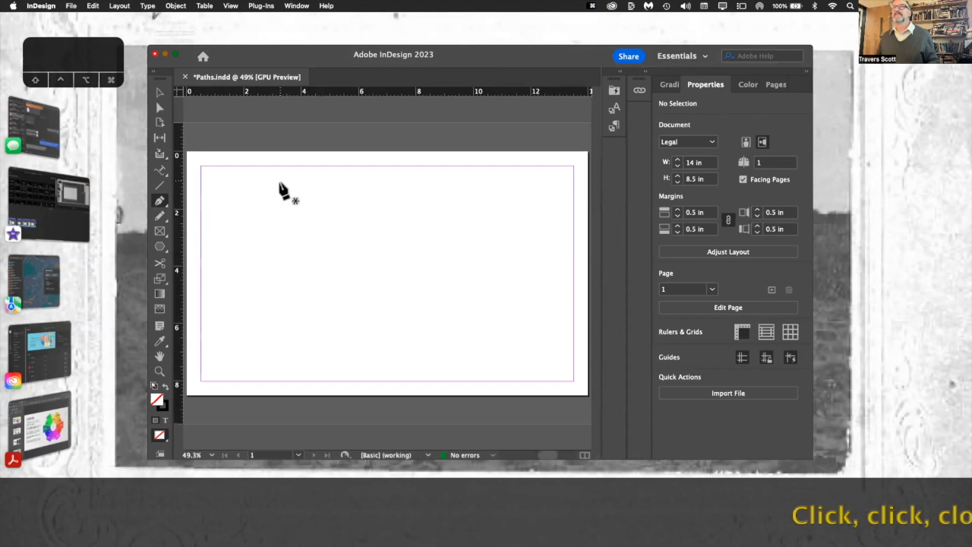
{"action": "left_click", "coordinate": [279, 189]}
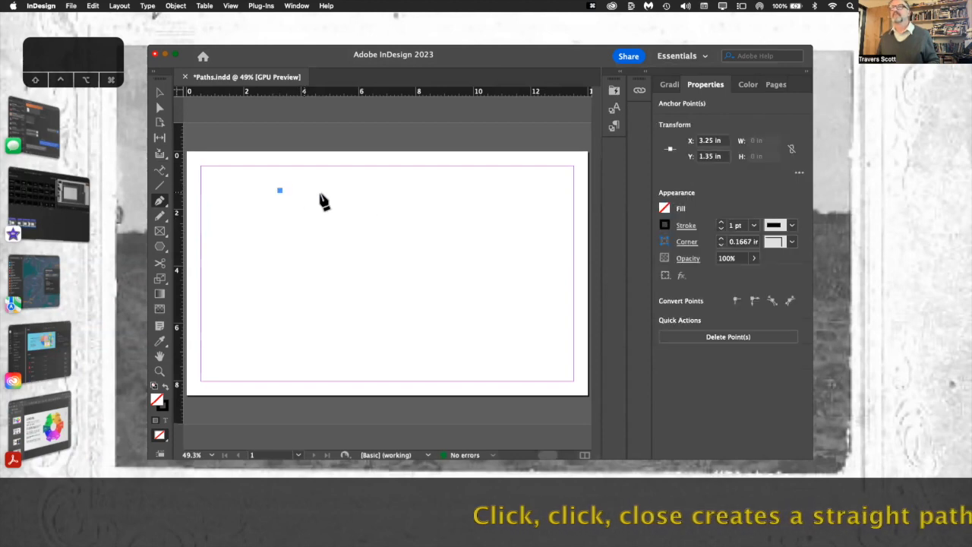
{"action": "left_click", "coordinate": [409, 190]}
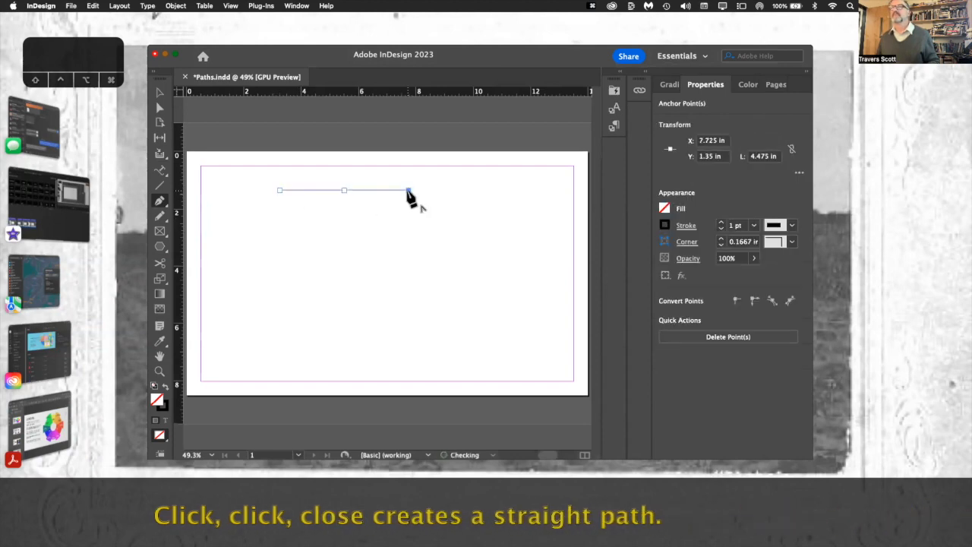
{"action": "left_click", "coordinate": [279, 190]}
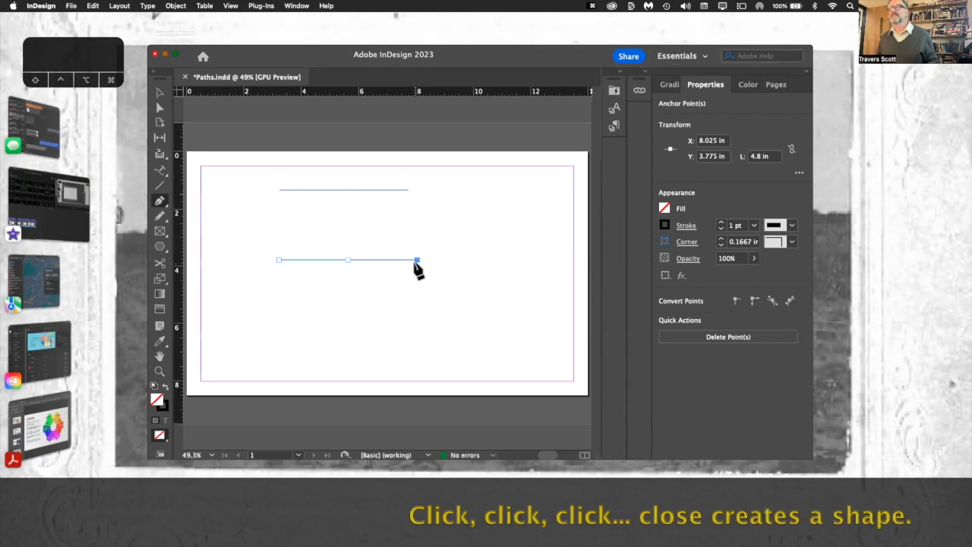
{"action": "left_click", "coordinate": [361, 300]}
{"action": "left_click", "coordinate": [270, 337]}
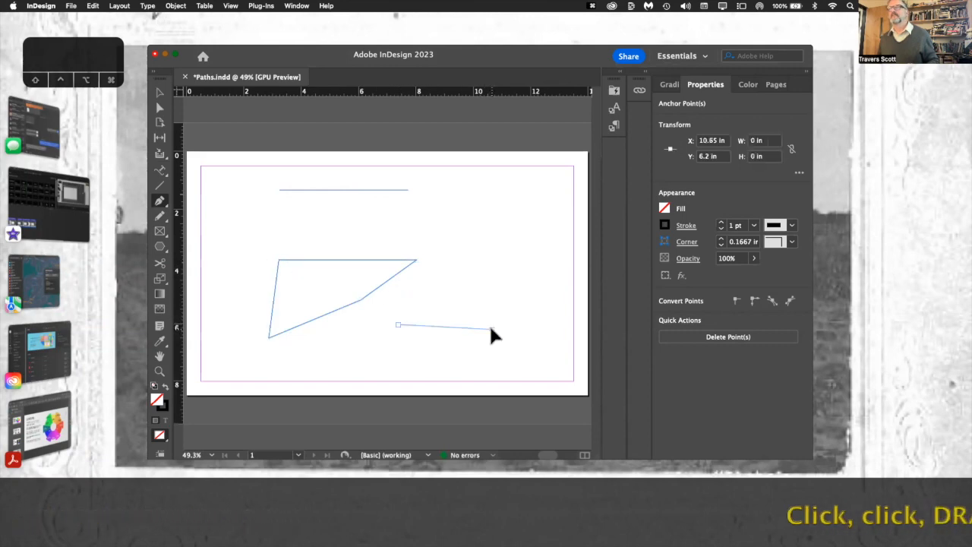
Draw a closed path with a smooth curved point near X 10.6 in, Y 6.2 in, and place another smooth point at X 10.575 in, Y 8 in
{"action": "left_click_drag", "start_coordinate": [492, 331], "coordinate": [492, 278]}
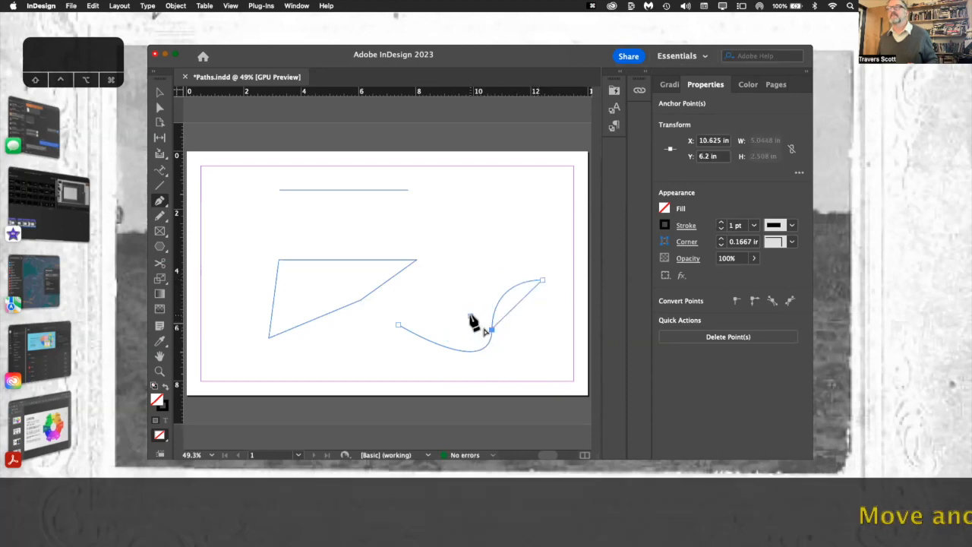
{"action": "left_click", "coordinate": [398, 326]}
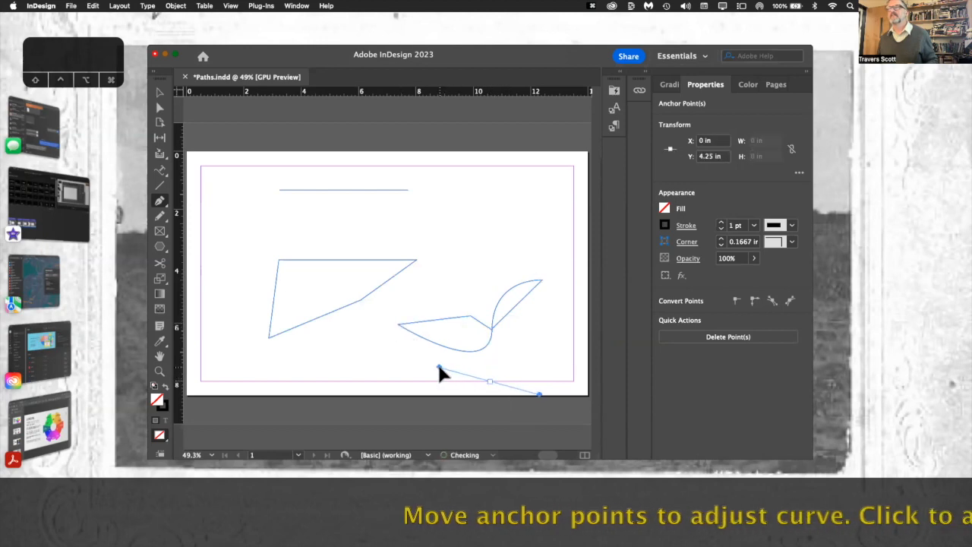
{"action": "left_click_drag", "start_coordinate": [489, 382], "coordinate": [507, 373]}
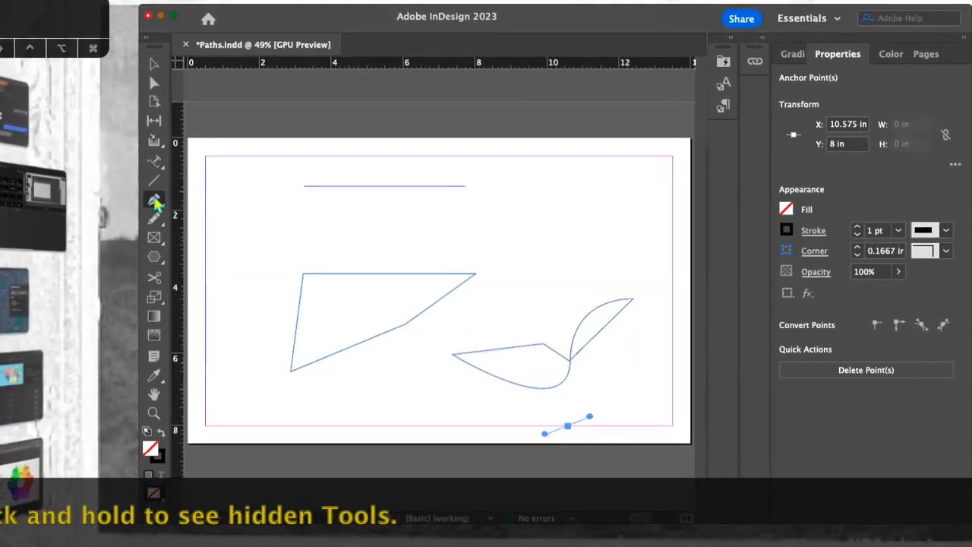
Add two anchor points to the horizontal line, near X 6 in and X 4.3 in, with the Add Anchor Point tool
{"action": "left_click", "coordinate": [154, 200]}
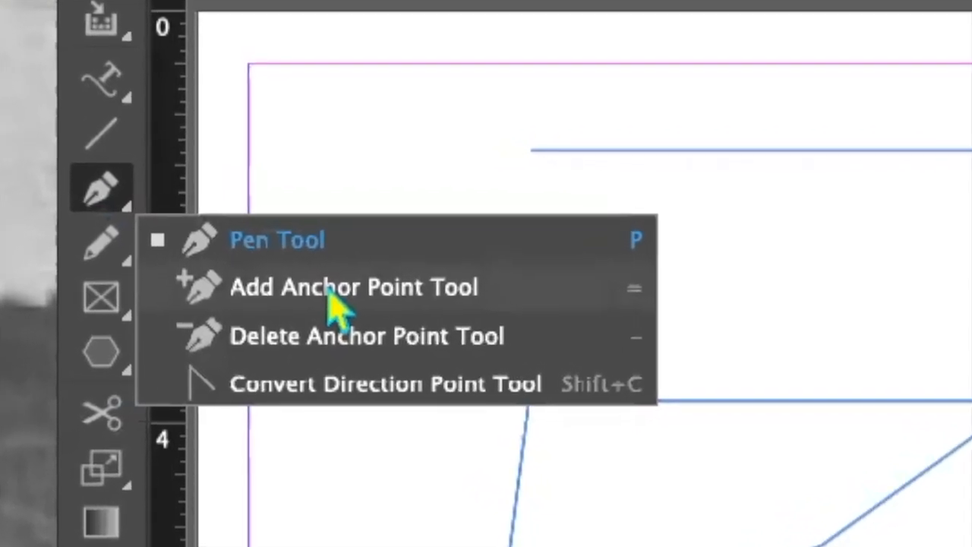
{"action": "left_click", "coordinate": [325, 289]}
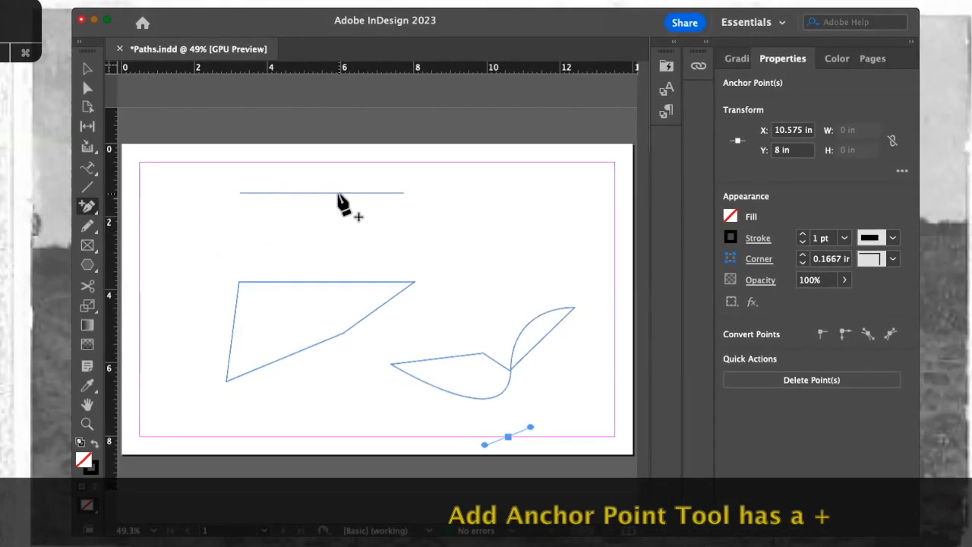
{"action": "left_click", "coordinate": [342, 193]}
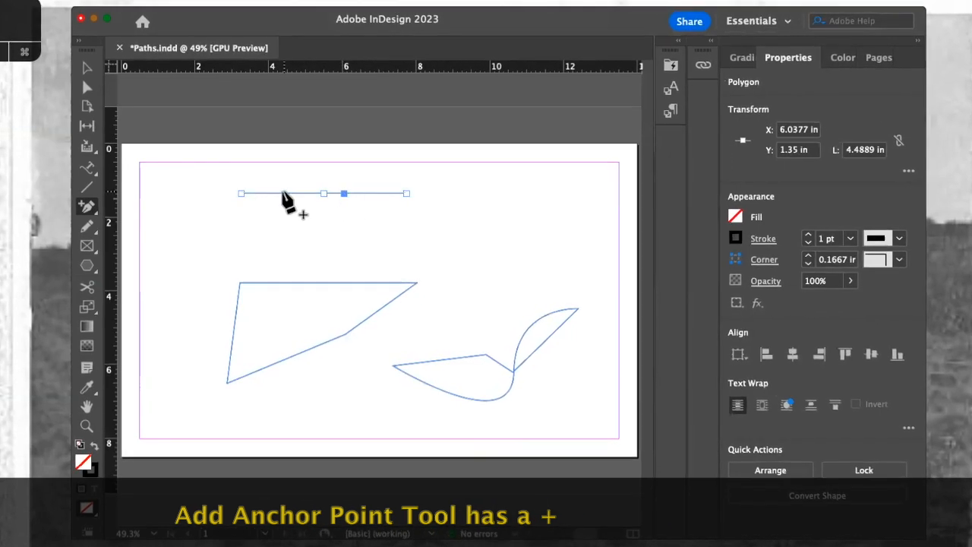
{"action": "left_click", "coordinate": [282, 194]}
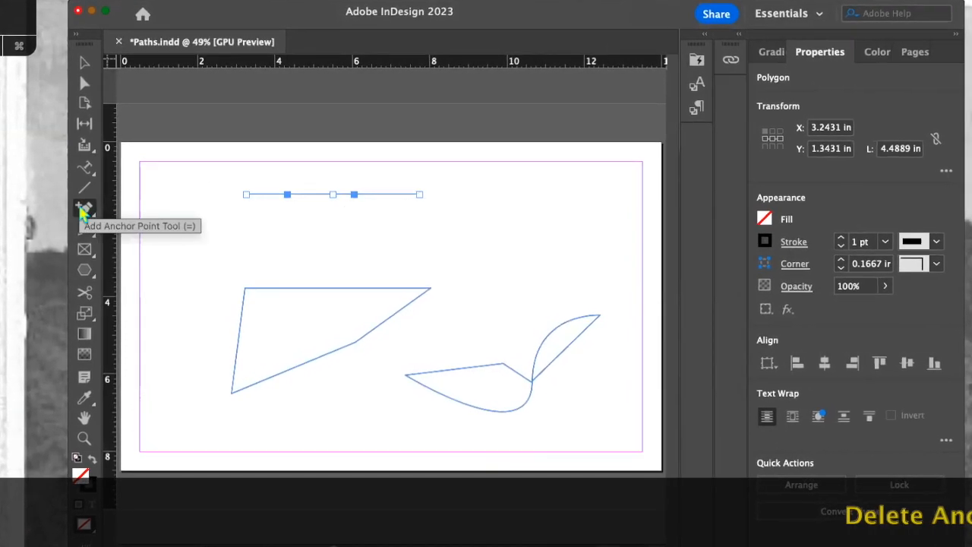
Remove the left one of the two added anchor points from the horizontal line with the Delete Anchor Point tool
{"action": "left_click", "coordinate": [84, 209]}
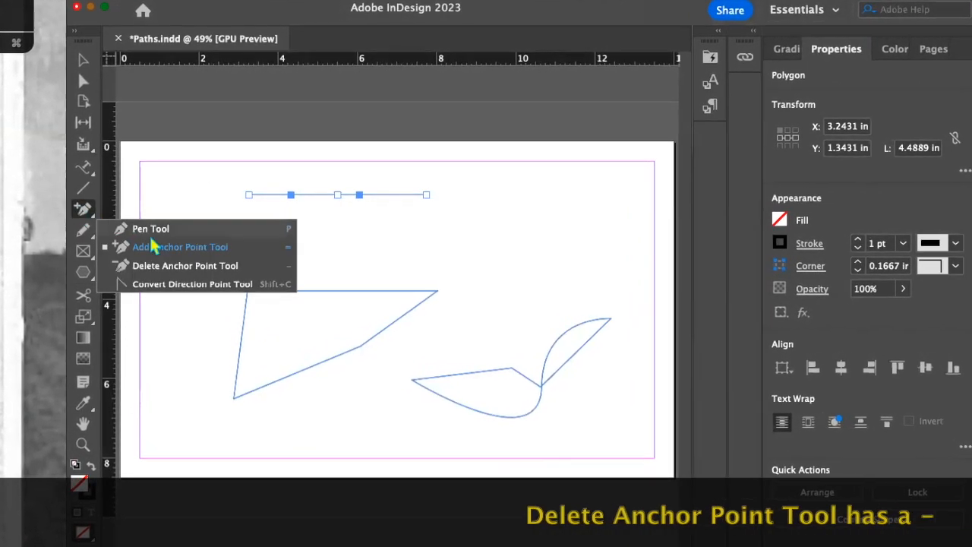
{"action": "left_click", "coordinate": [186, 265]}
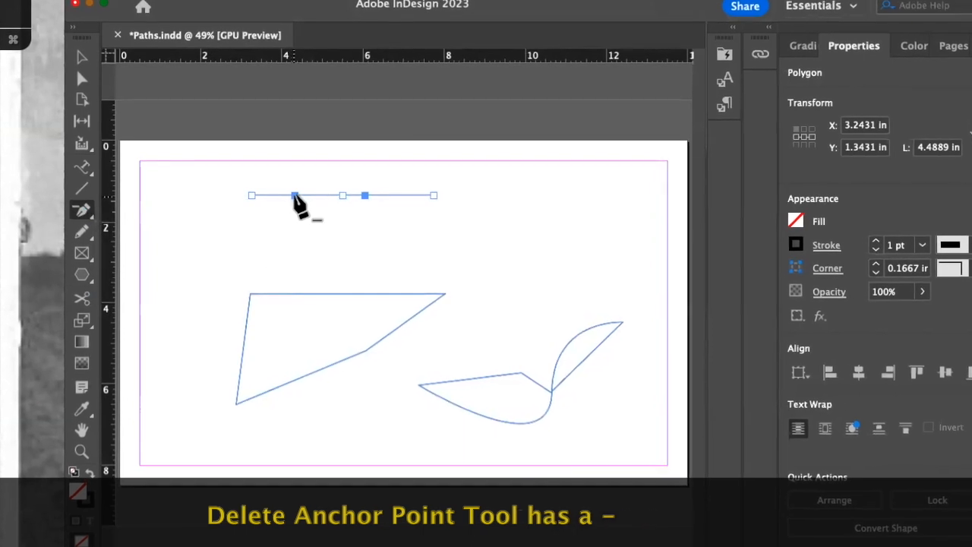
{"action": "left_click", "coordinate": [295, 196]}
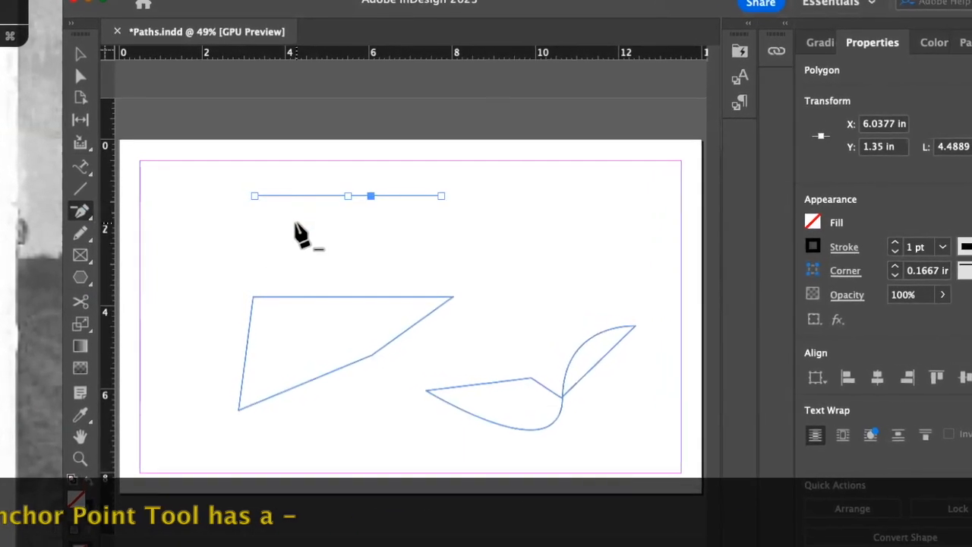
Convert the line's remaining added anchor point into a smooth point with long, nearly vertical direction lines using the Convert Direction Point tool
{"action": "left_click", "coordinate": [80, 211]}
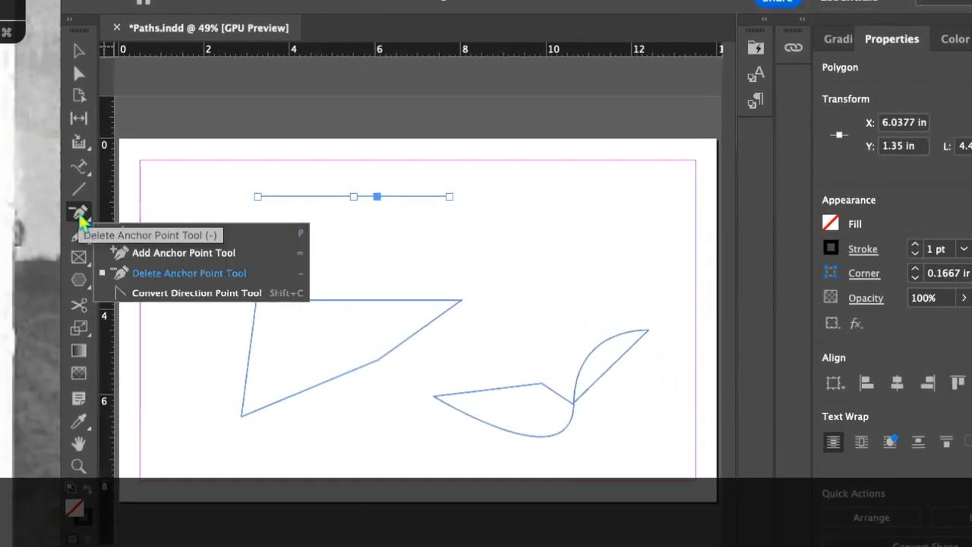
{"action": "left_click", "coordinate": [200, 296]}
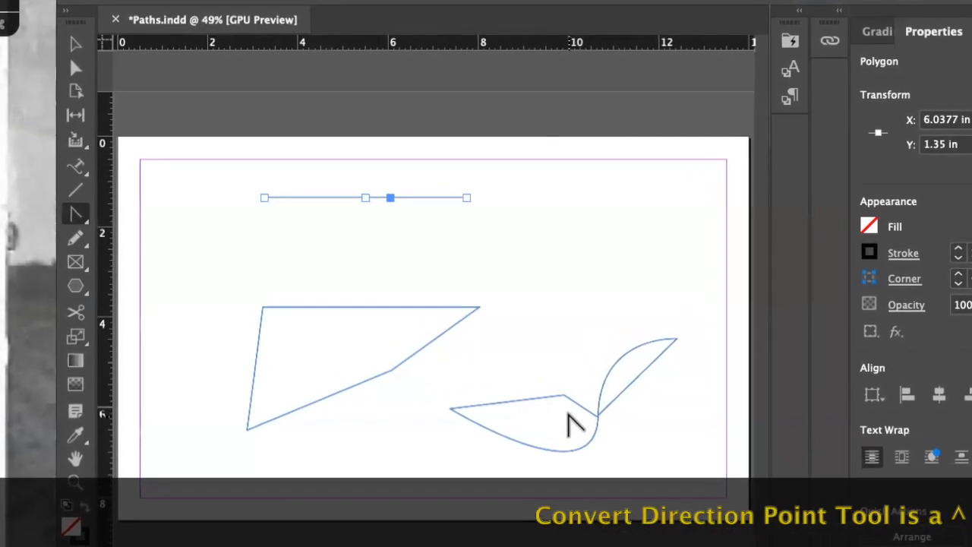
{"action": "left_click_drag", "start_coordinate": [389, 197], "coordinate": [399, 269]}
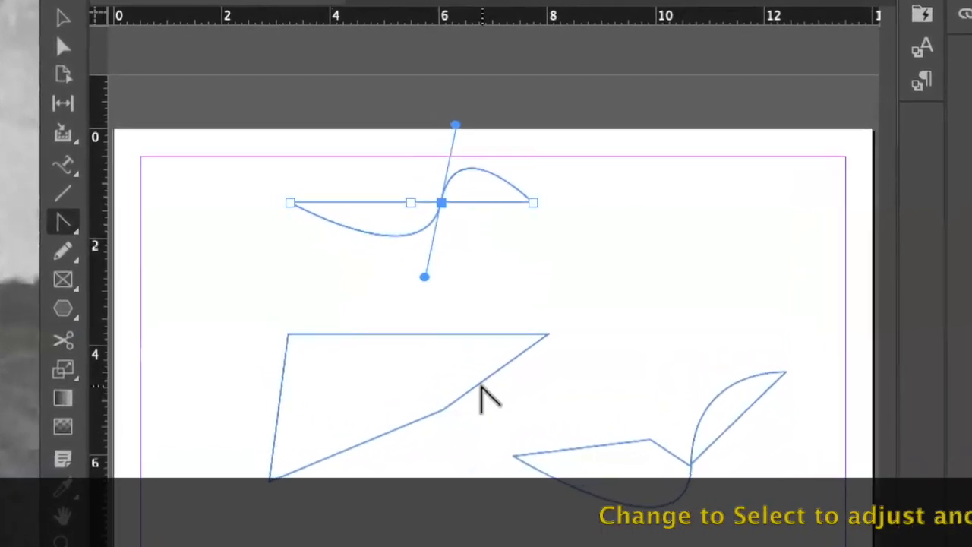
Select the four-sided shape and pull direction lines out of its upper-left corner point with the Convert Direction Point tool
{"action": "key", "text": "a"}
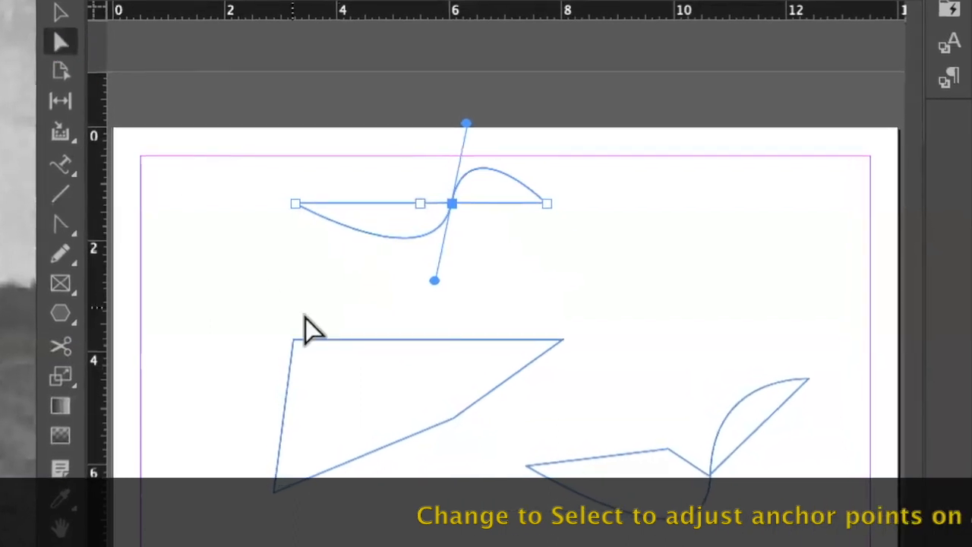
{"action": "left_click", "coordinate": [359, 347]}
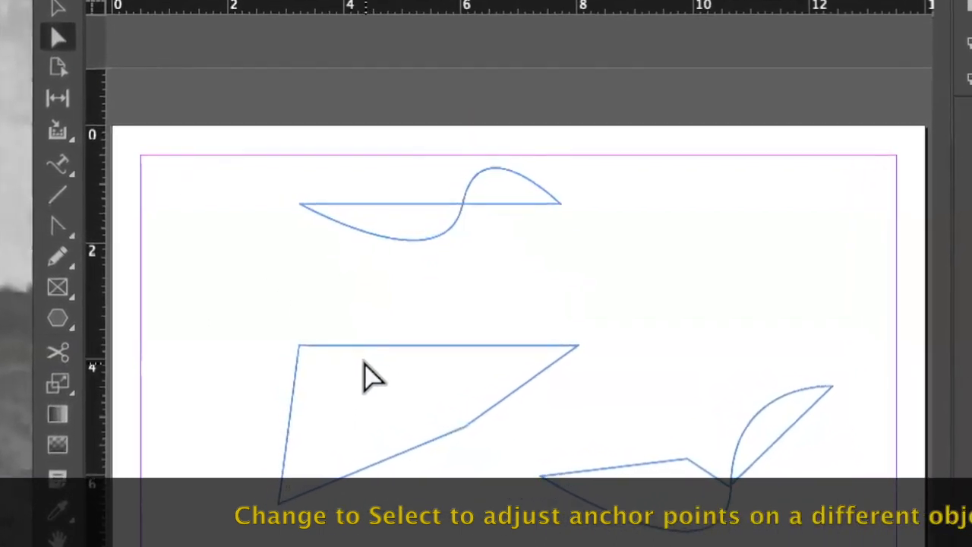
{"action": "left_click", "coordinate": [58, 8]}
{"action": "left_click", "coordinate": [425, 353]}
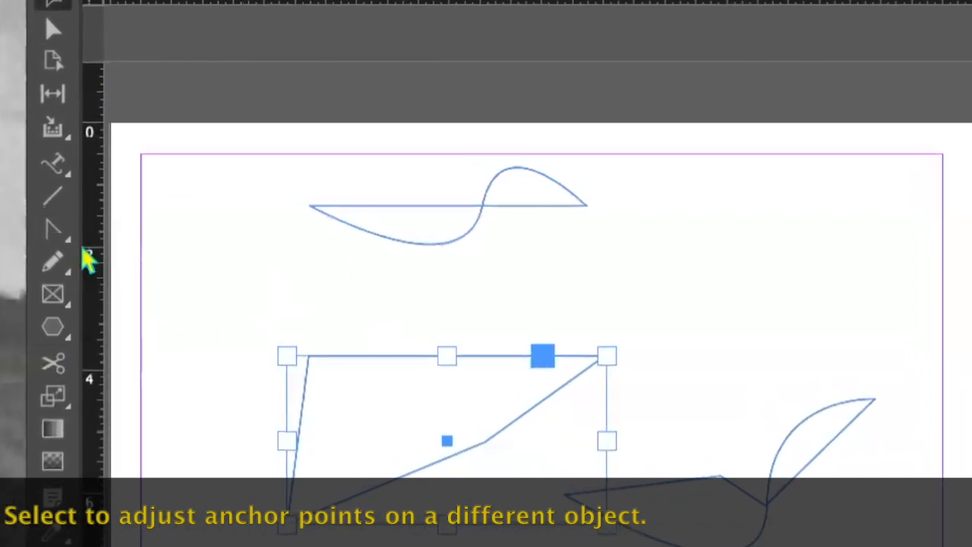
{"action": "left_click", "coordinate": [53, 230]}
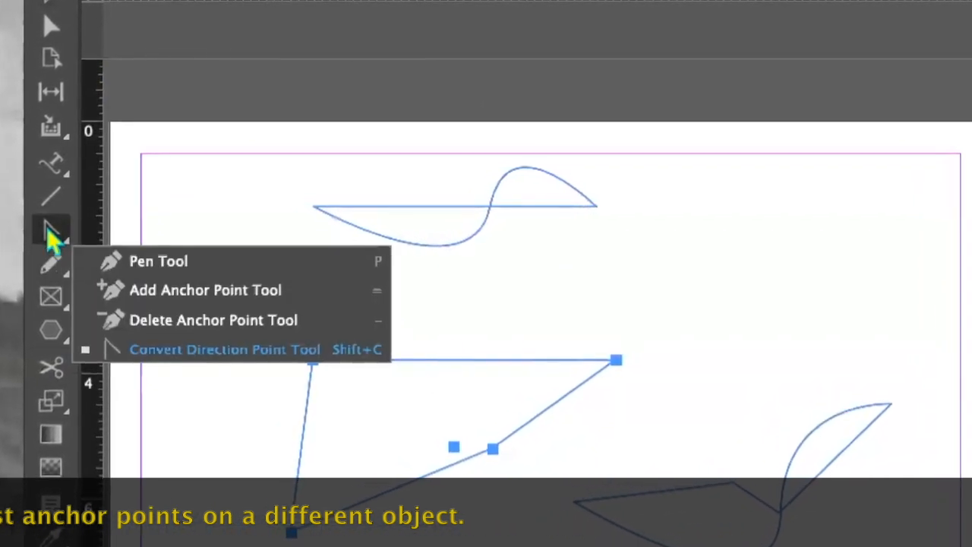
{"action": "left_click", "coordinate": [267, 351]}
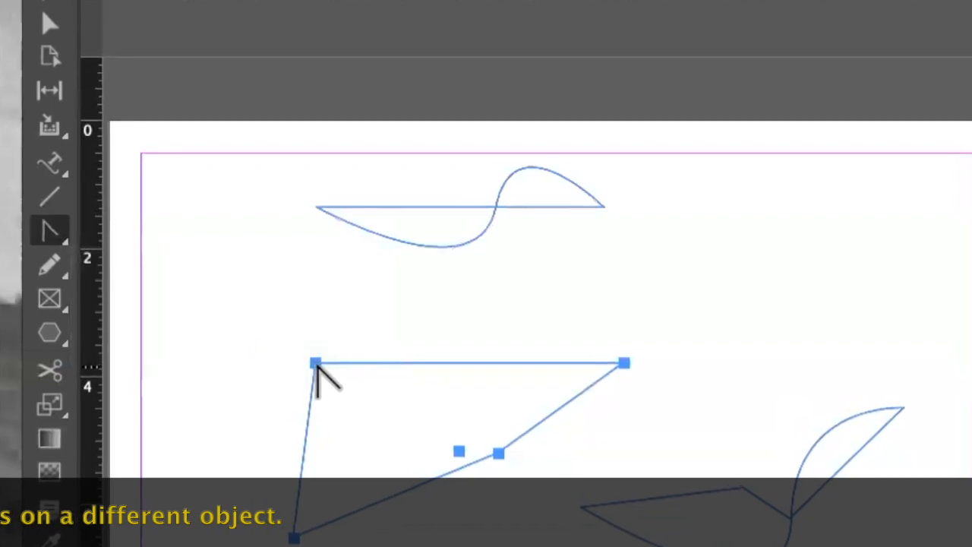
{"action": "left_click_drag", "start_coordinate": [315, 363], "coordinate": [236, 408]}
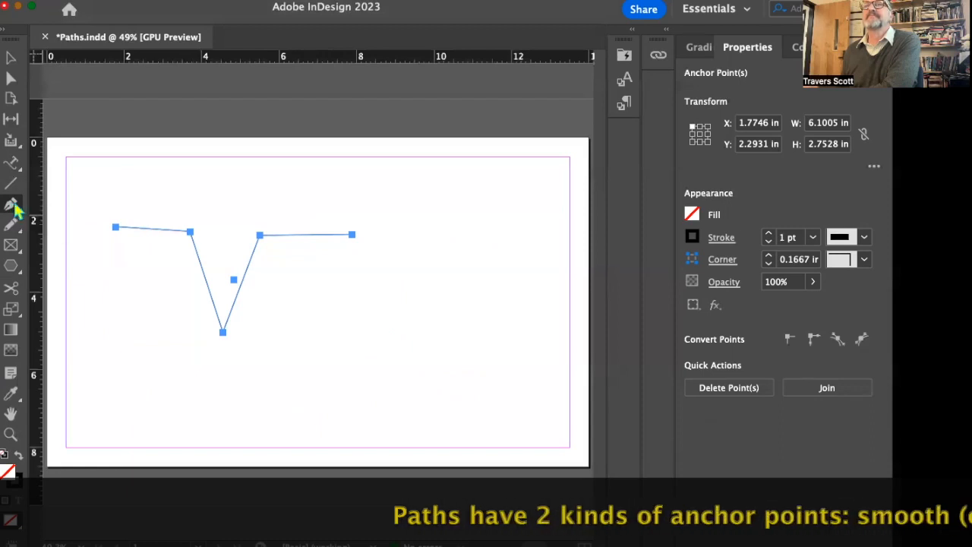
Convert the V-shaped path's bottom corner into a smooth point, pulling its direction lines out at an upward slant to the right
{"action": "left_click", "coordinate": [14, 205]}
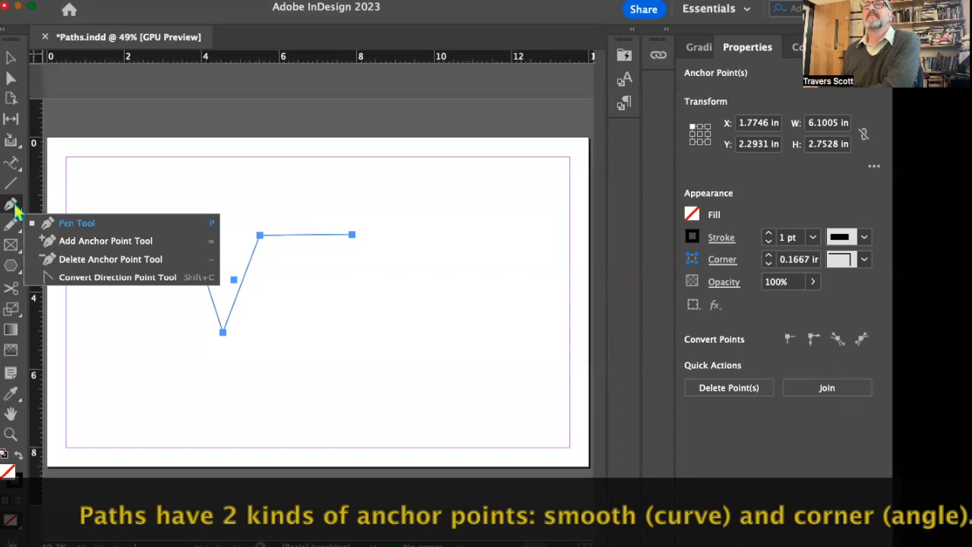
{"action": "left_click", "coordinate": [107, 281]}
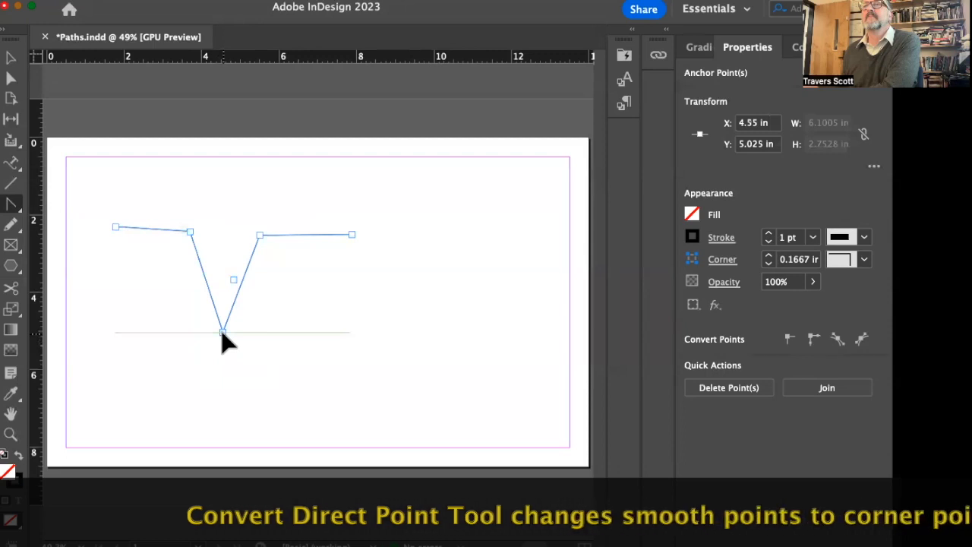
{"action": "left_click_drag", "start_coordinate": [222, 334], "coordinate": [233, 333]}
{"action": "left_click_drag", "start_coordinate": [244, 334], "coordinate": [299, 334]}
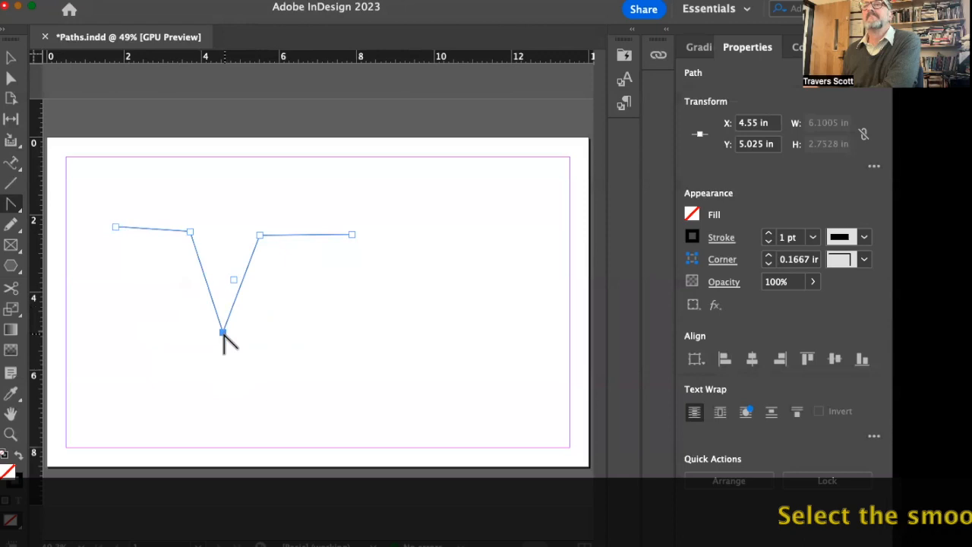
{"action": "left_click_drag", "start_coordinate": [222, 334], "coordinate": [335, 292]}
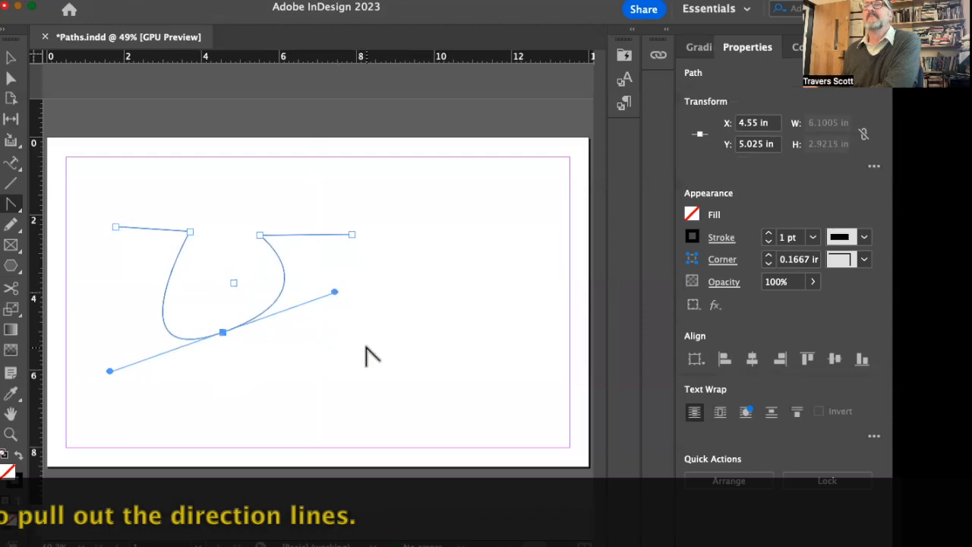
Pull direction lines out of the path's right end point and angle them so the last segment curves downward and hooks back
{"action": "left_click", "coordinate": [351, 236]}
{"action": "key", "text": "v"}
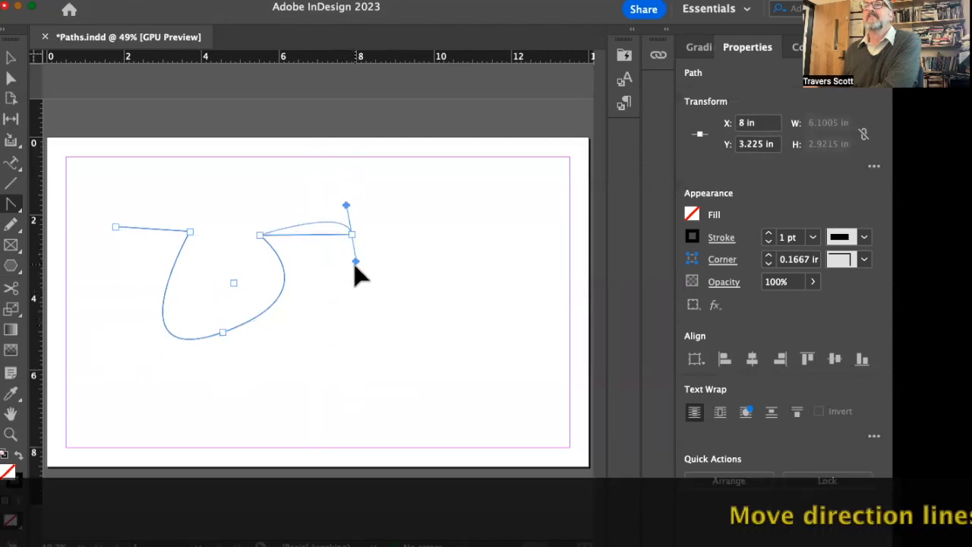
{"action": "left_click_drag", "start_coordinate": [357, 190], "coordinate": [404, 250]}
{"action": "left_click_drag", "start_coordinate": [300, 217], "coordinate": [270, 192]}
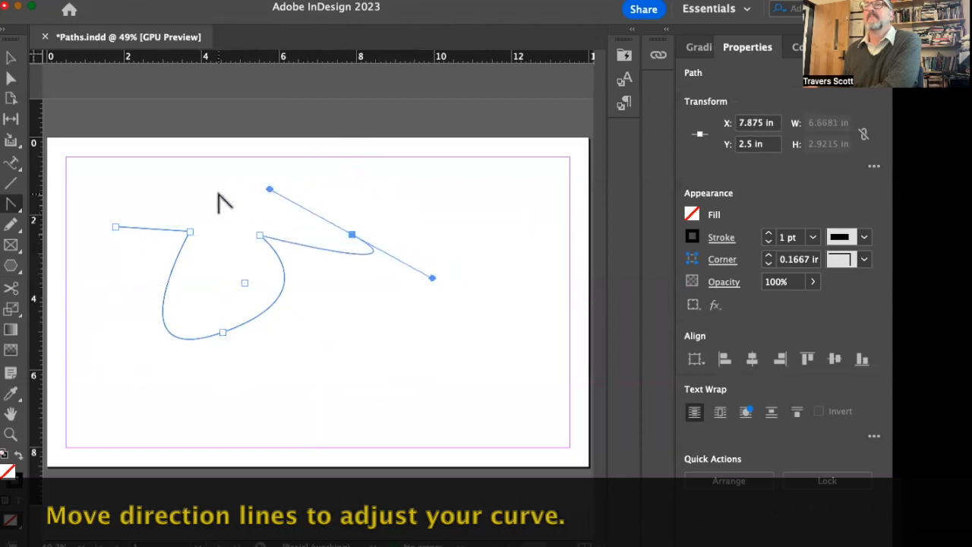
Move the path's bottom smooth point to the right and its upper-left corner point to X 4.3 in
{"action": "left_click_drag", "start_coordinate": [222, 331], "coordinate": [299, 335]}
{"action": "left_click_drag", "start_coordinate": [191, 234], "coordinate": [213, 235]}
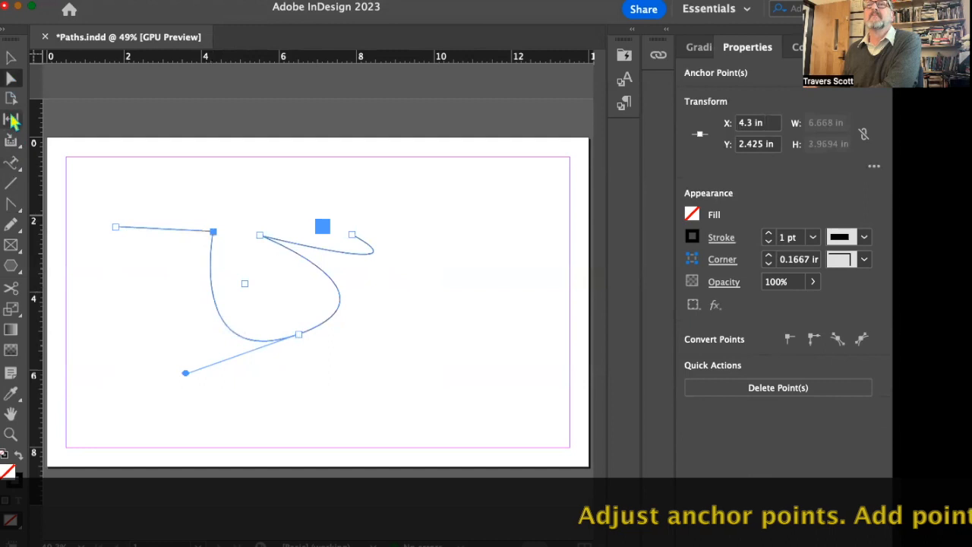
Add an anchor point to the path's straight left segment and raise it to X 2.9 in, Y 1.55 in to form a peak
{"action": "left_click", "coordinate": [12, 229]}
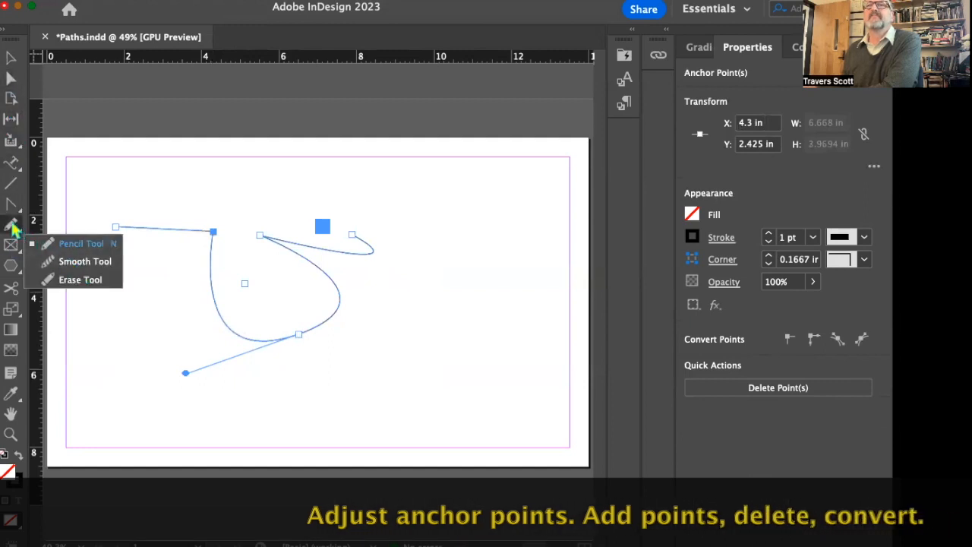
{"action": "left_click", "coordinate": [12, 205]}
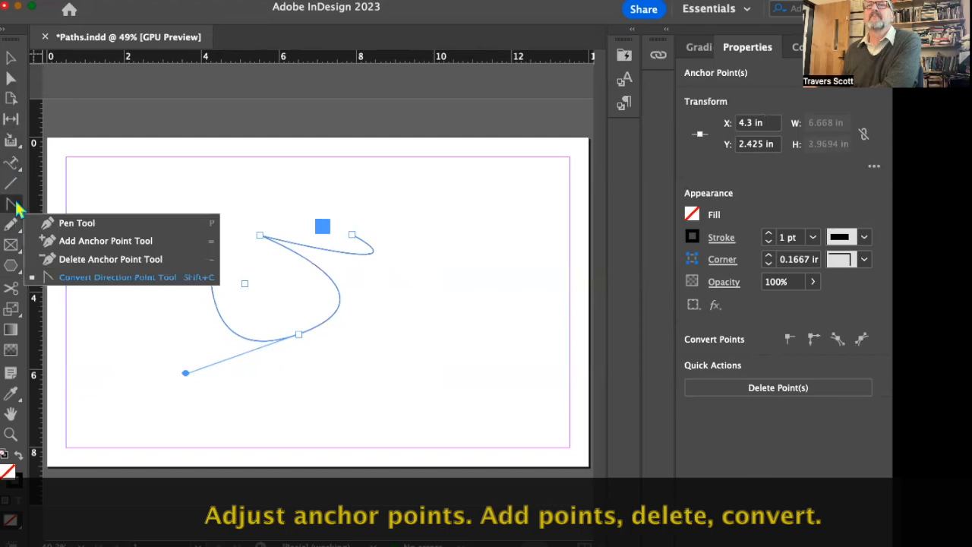
{"action": "left_click", "coordinate": [103, 241]}
{"action": "left_click", "coordinate": [153, 228]}
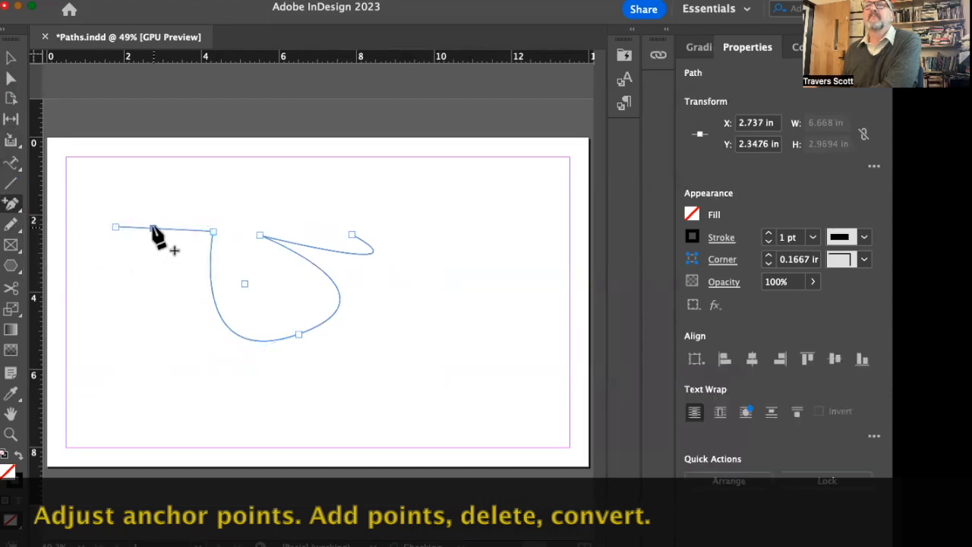
{"action": "left_click", "coordinate": [12, 209]}
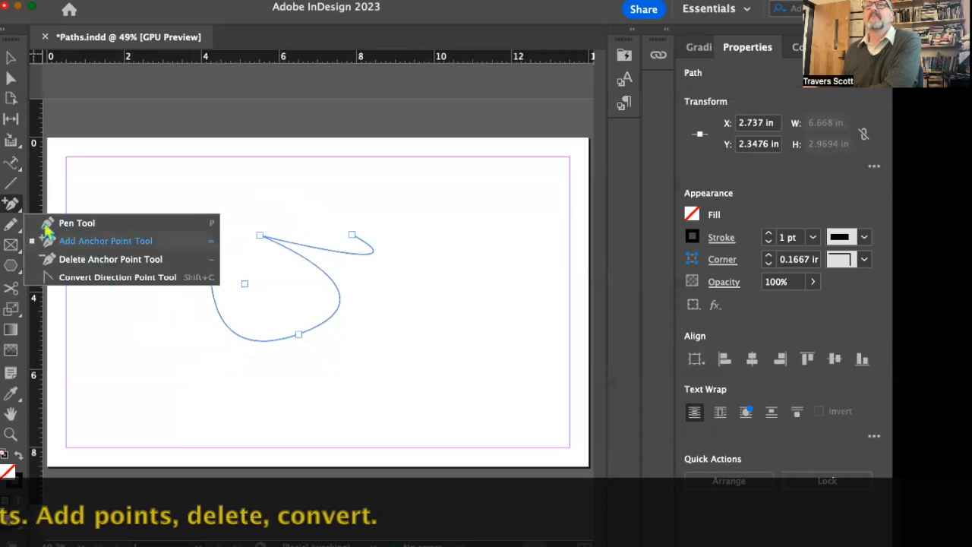
{"action": "left_click", "coordinate": [71, 240]}
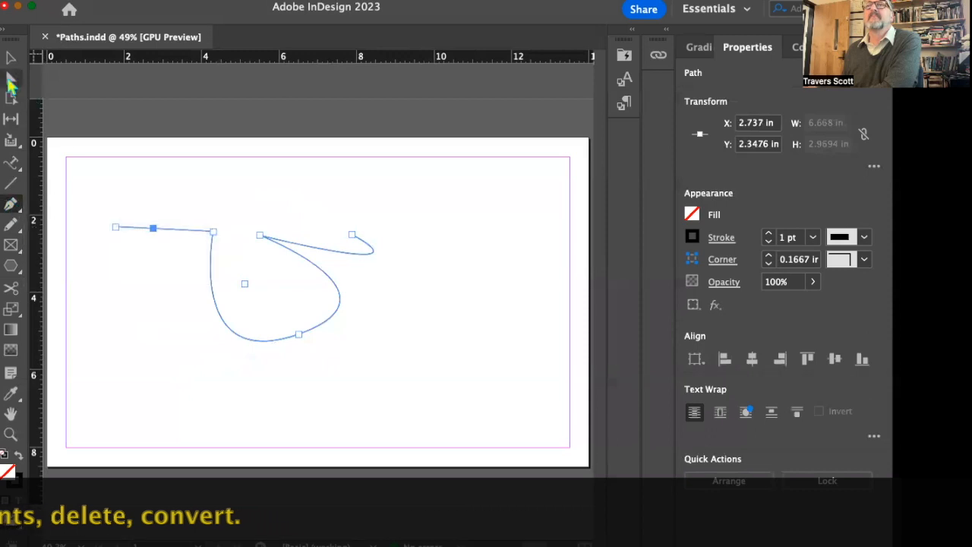
{"action": "left_click_drag", "start_coordinate": [153, 229], "coordinate": [159, 199]}
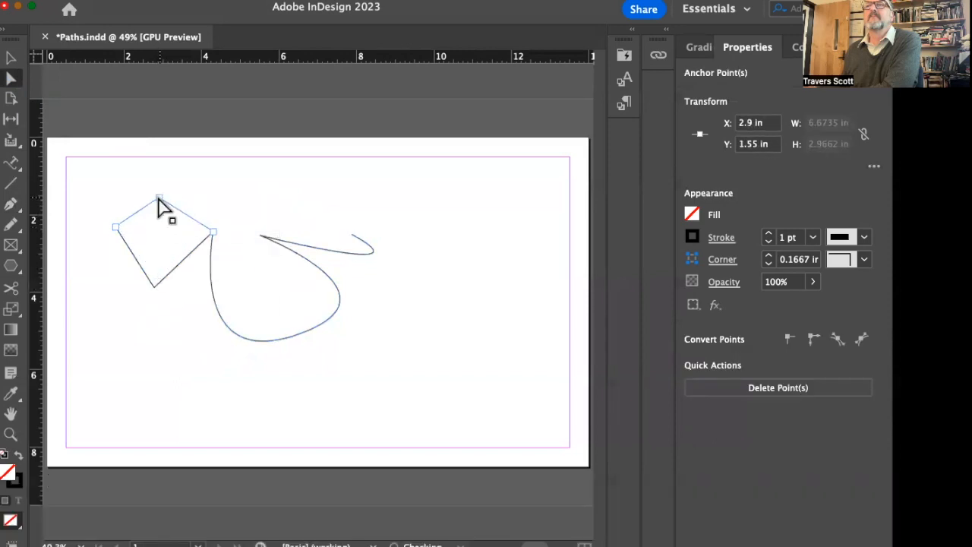
Move the path's bottom smooth point to X 4.675 in, Y 5.3 in and tilt its direction lines slightly down to the right
{"action": "left_click_drag", "start_coordinate": [299, 335], "coordinate": [235, 341]}
{"action": "left_click_drag", "start_coordinate": [337, 296], "coordinate": [350, 342]}
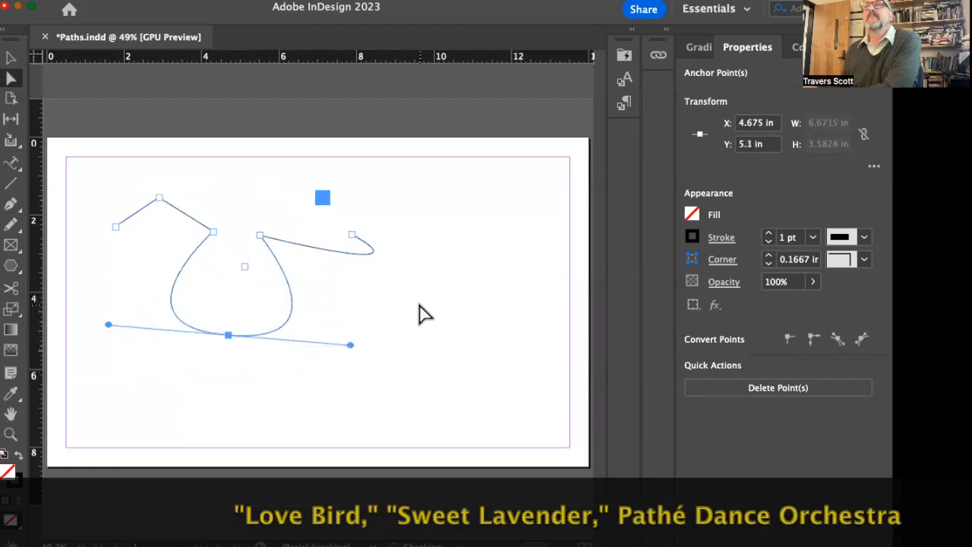
{"action": "left_click", "coordinate": [421, 311]}
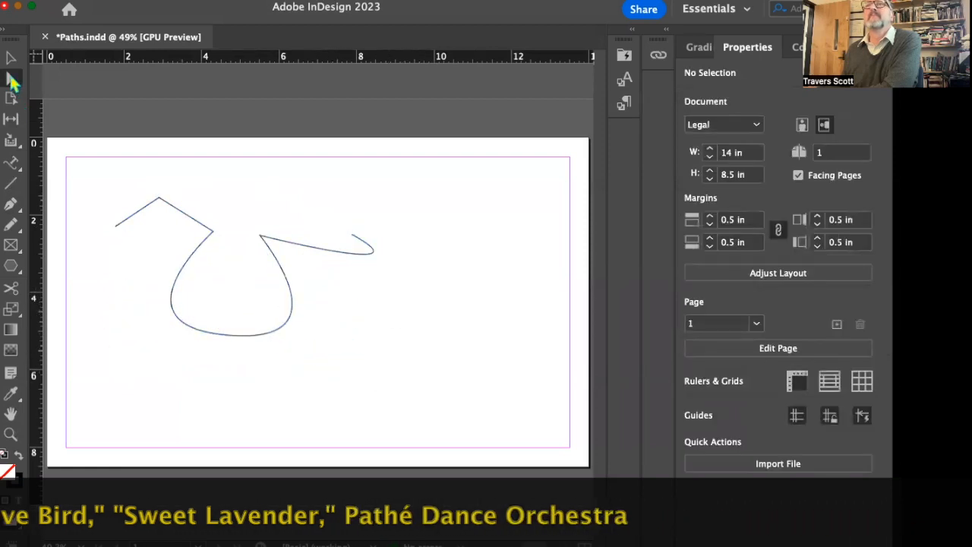
{"action": "left_click", "coordinate": [183, 215]}
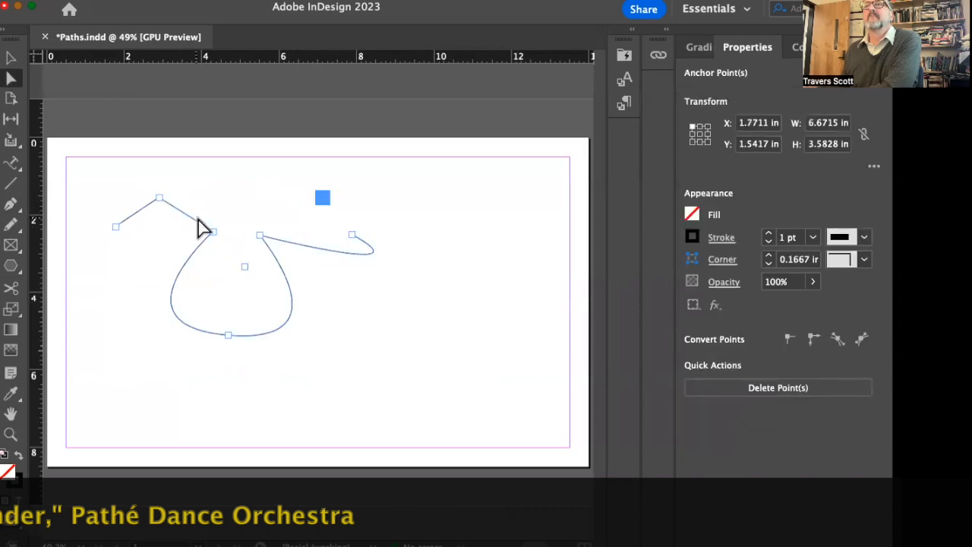